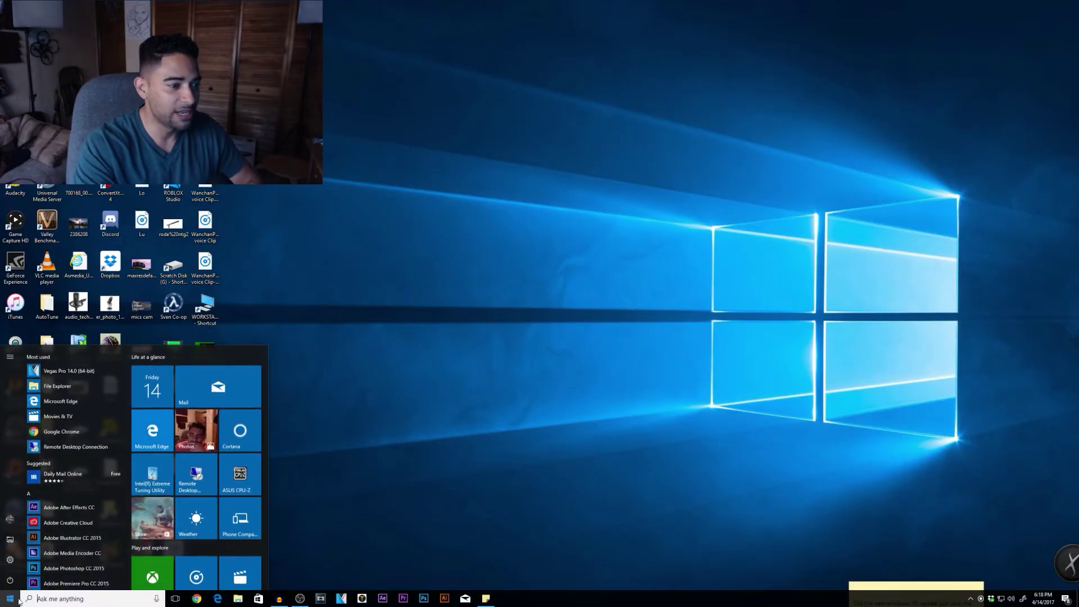
Step: Launch the Camera app from the Start list and move its window left
{"action": "scroll", "coordinate": [53, 561], "scroll_direction": "down", "scroll_amount": 8}
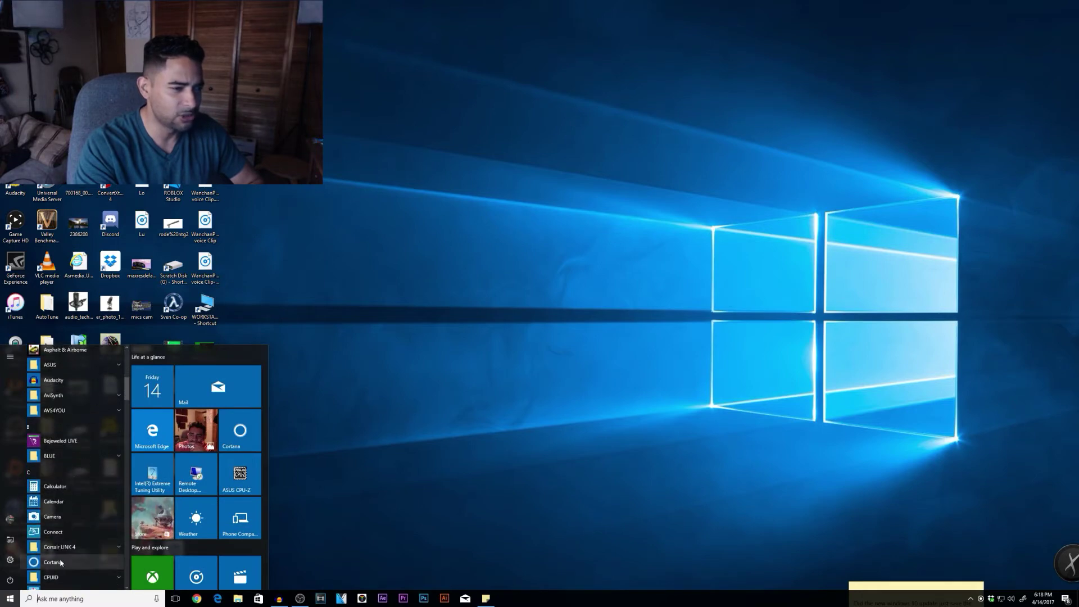
{"action": "left_click", "coordinate": [50, 518]}
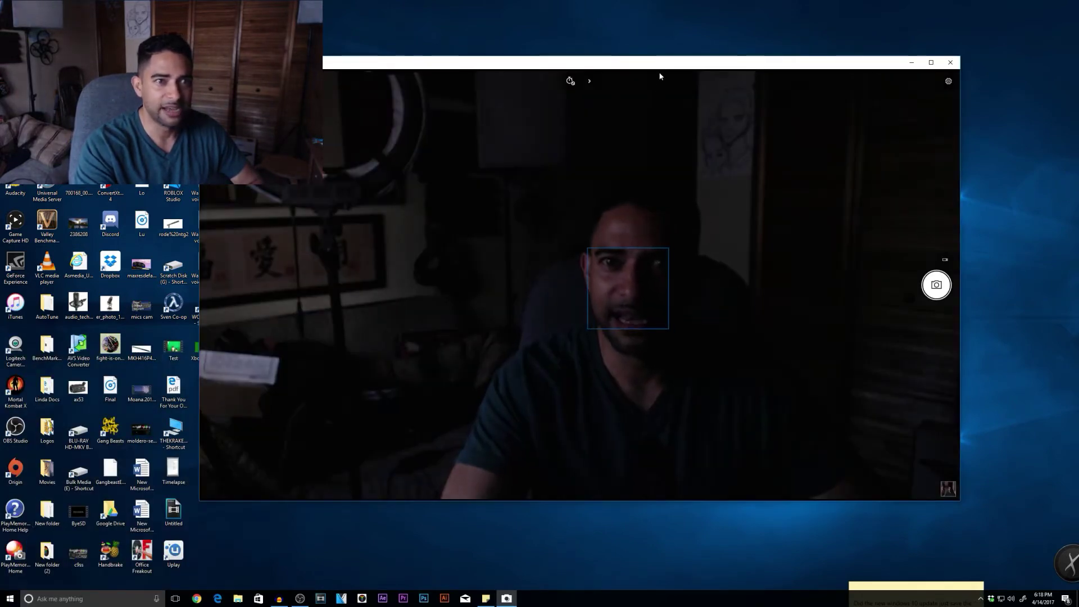
{"action": "left_click_drag", "start_coordinate": [659, 65], "coordinate": [598, 63]}
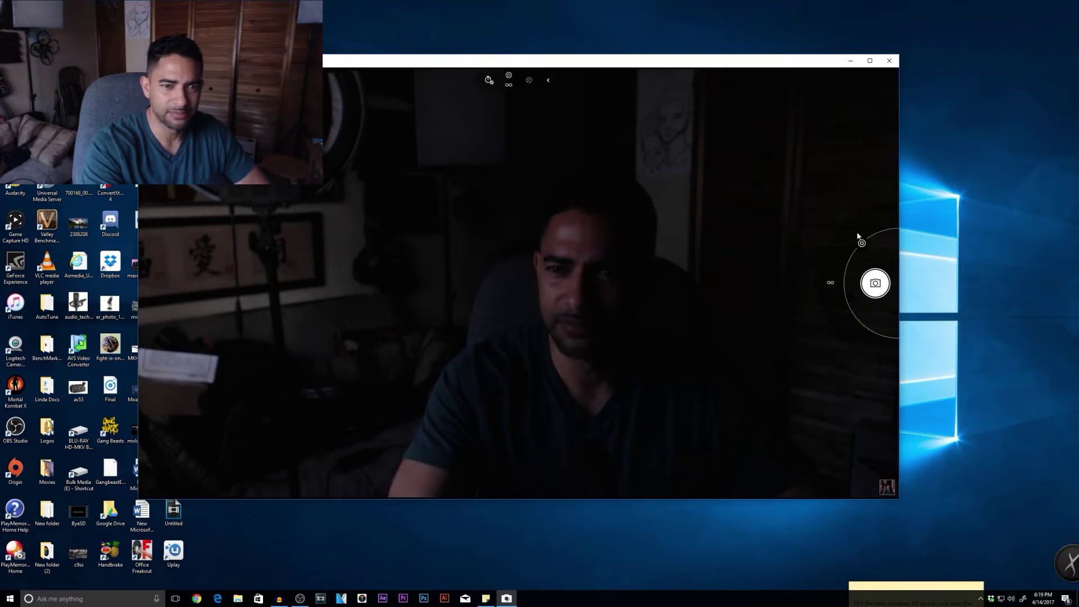
Step: Switch exposure to manual, trying brighter and darker levels, then set focus to manual so the preview blurs
{"action": "left_click_drag", "start_coordinate": [858, 236], "coordinate": [838, 227]}
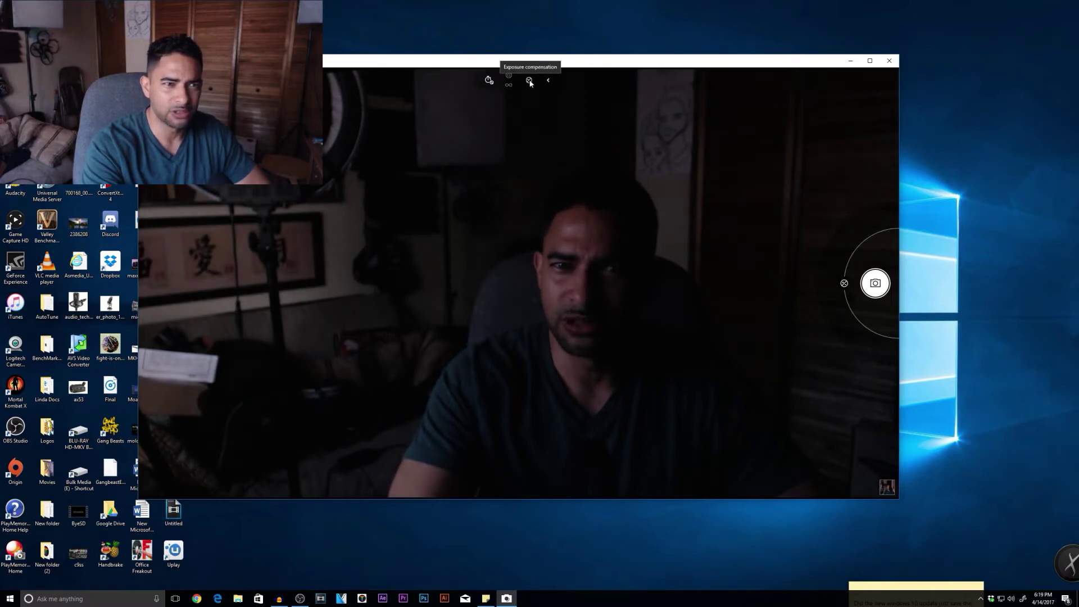
{"action": "mouse_move", "coordinate": [845, 276]}
{"action": "left_mouse_down"}
{"action": "mouse_move", "coordinate": [862, 242]}
{"action": "mouse_move", "coordinate": [851, 325]}
{"action": "mouse_move", "coordinate": [833, 255]}
{"action": "mouse_move", "coordinate": [825, 274]}
{"action": "left_mouse_up"}
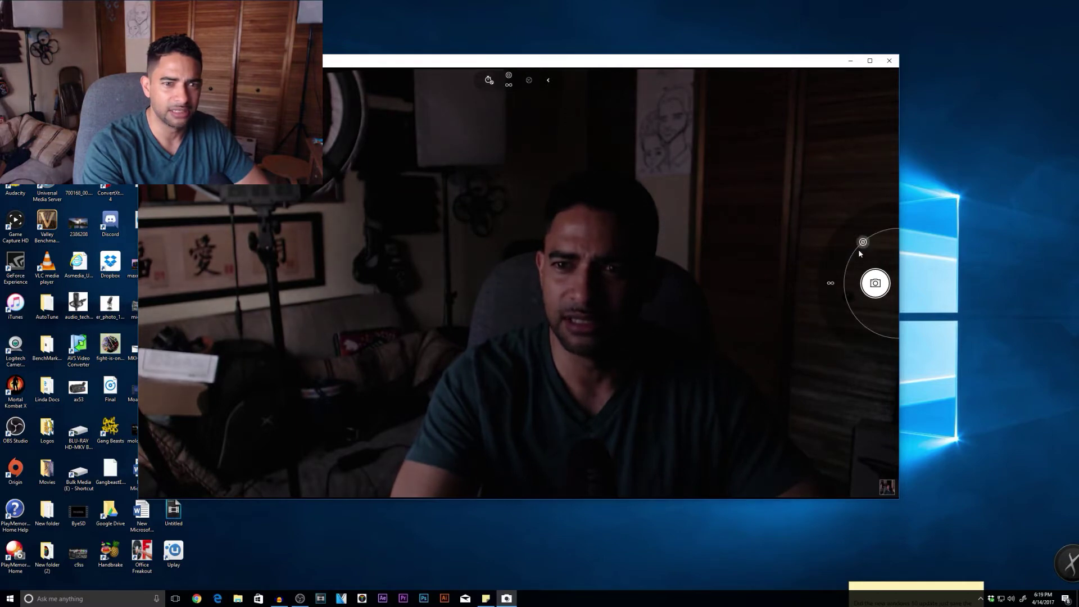
{"action": "left_click_drag", "start_coordinate": [858, 249], "coordinate": [842, 286]}
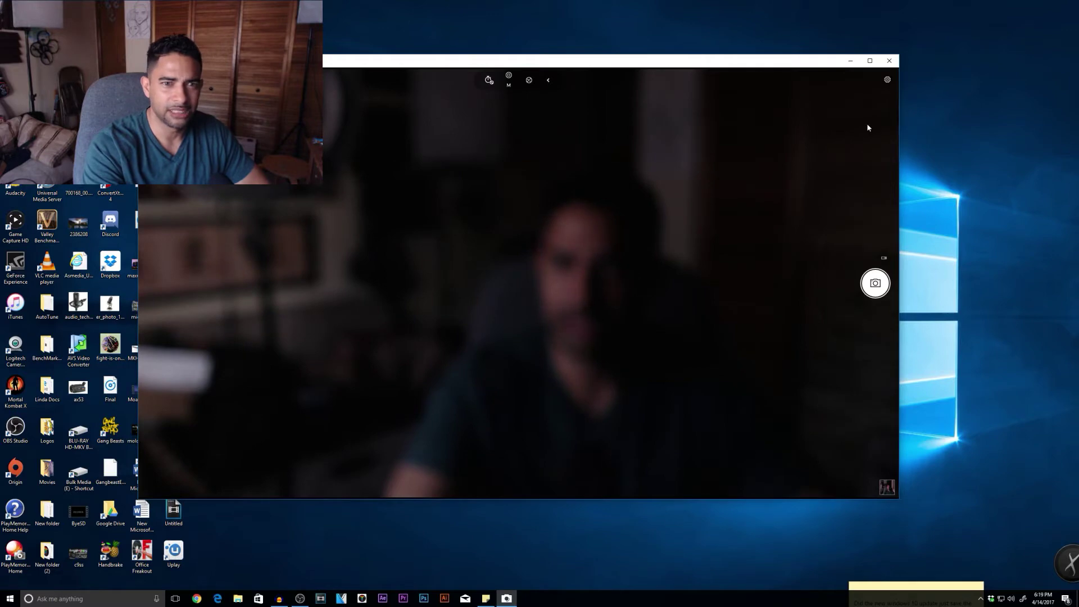
Step: Make pressing and holding the camera button take a Photo burst
{"action": "left_click", "coordinate": [888, 84]}
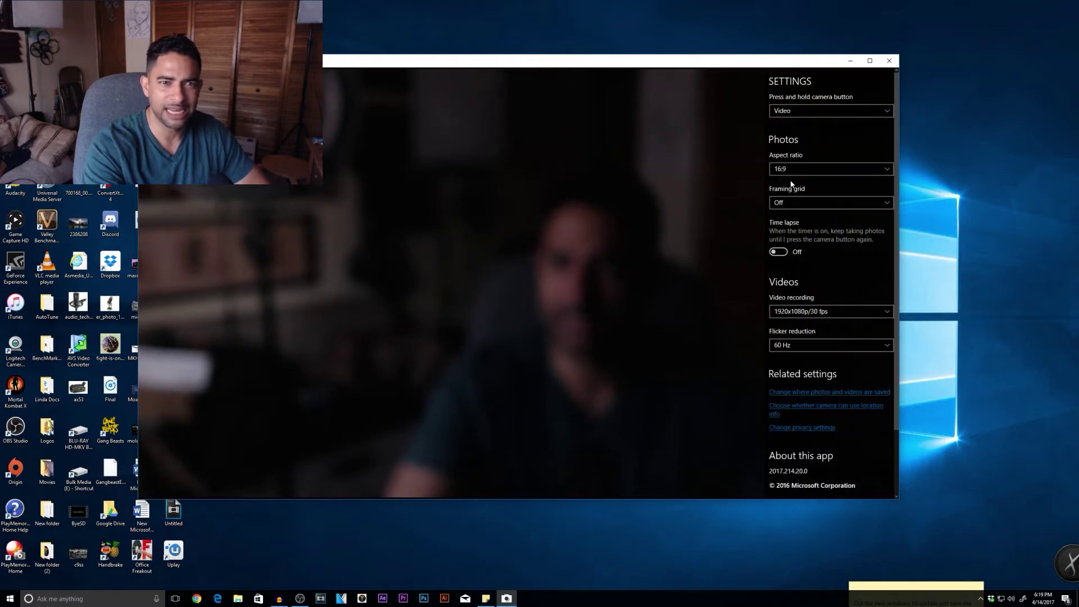
{"action": "left_click", "coordinate": [867, 112]}
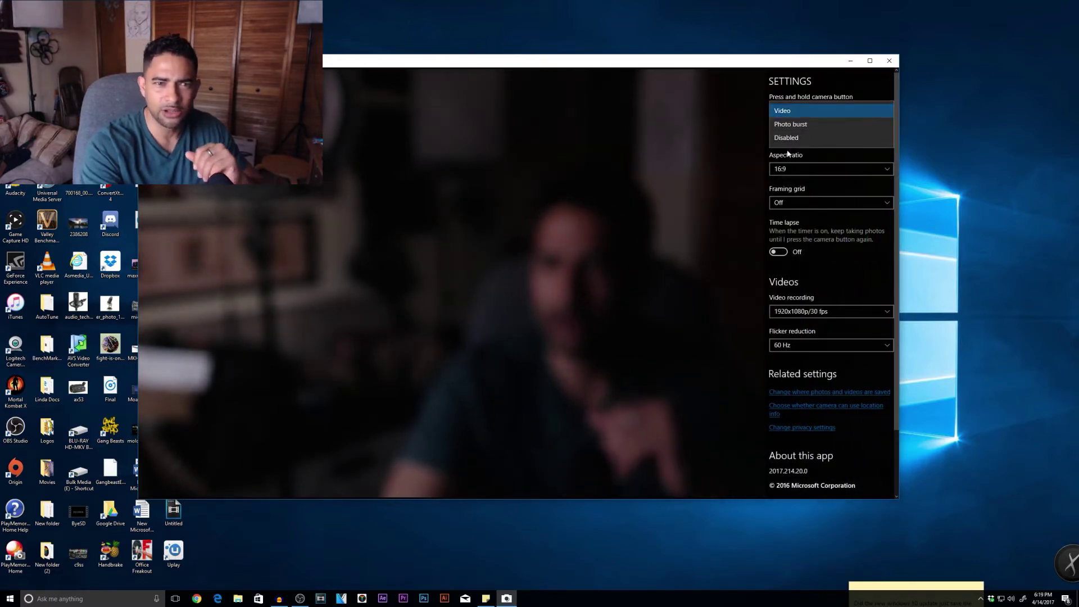
{"action": "left_click", "coordinate": [820, 124]}
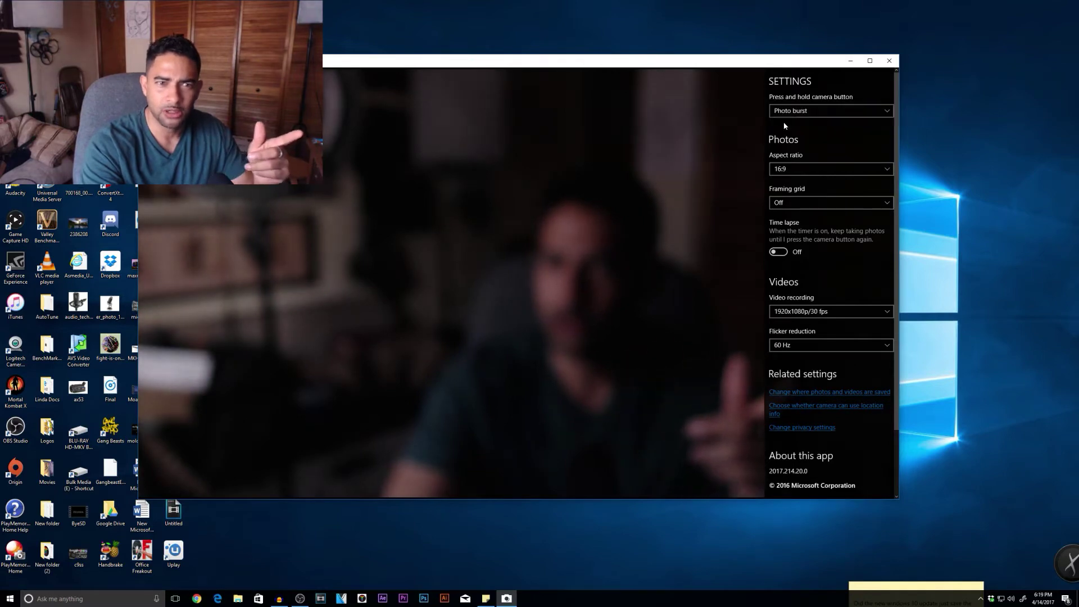
Step: Preview the 4:3 photo aspect ratio, then set it back to 16:9
{"action": "left_click", "coordinate": [800, 167]}
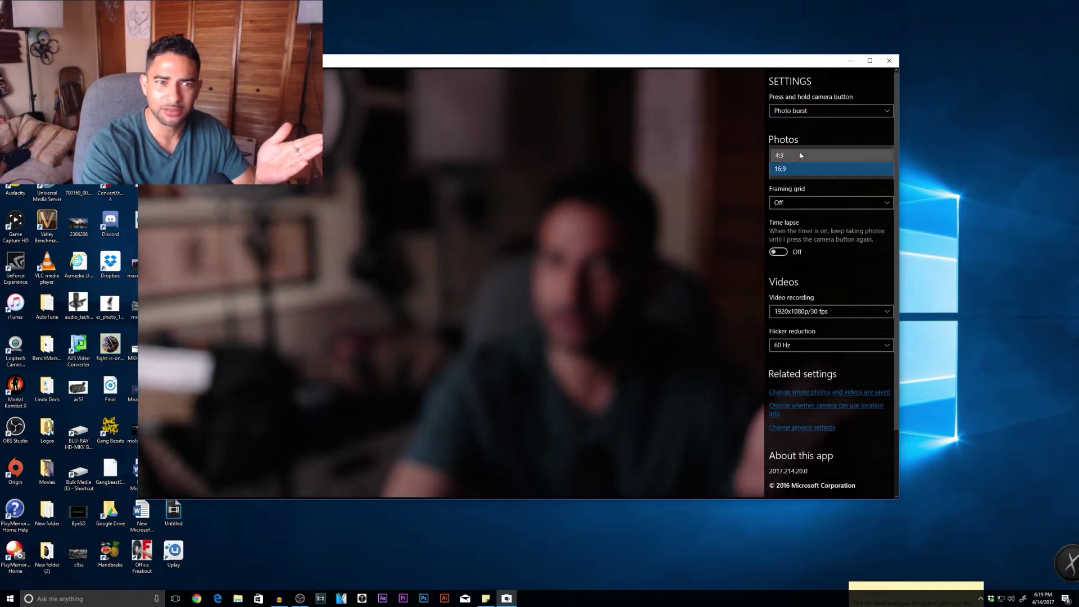
{"action": "left_click", "coordinate": [800, 155]}
{"action": "left_click", "coordinate": [725, 178]}
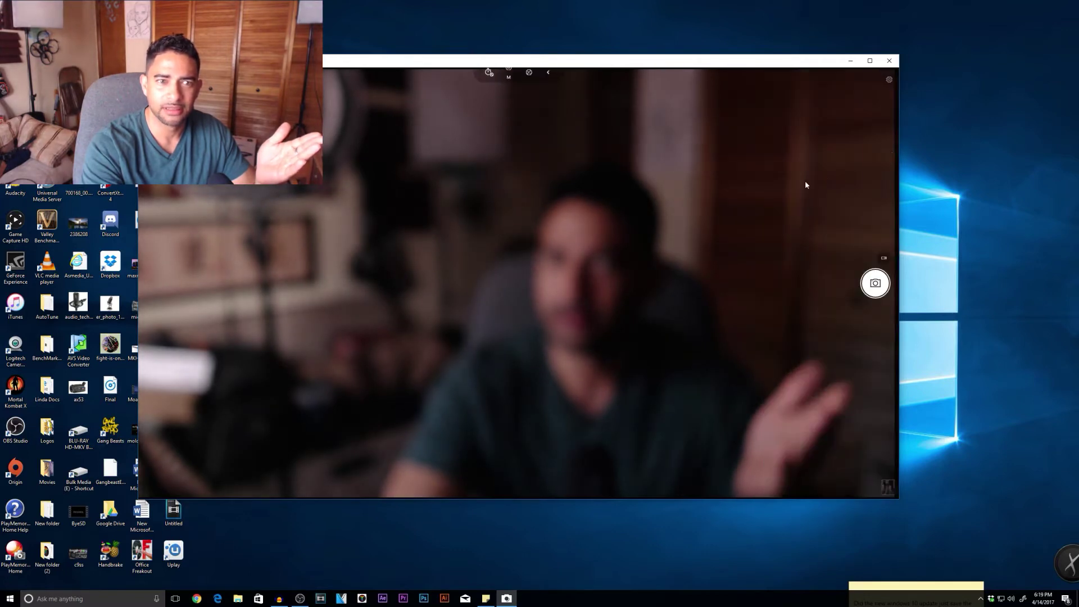
{"action": "left_click", "coordinate": [887, 79]}
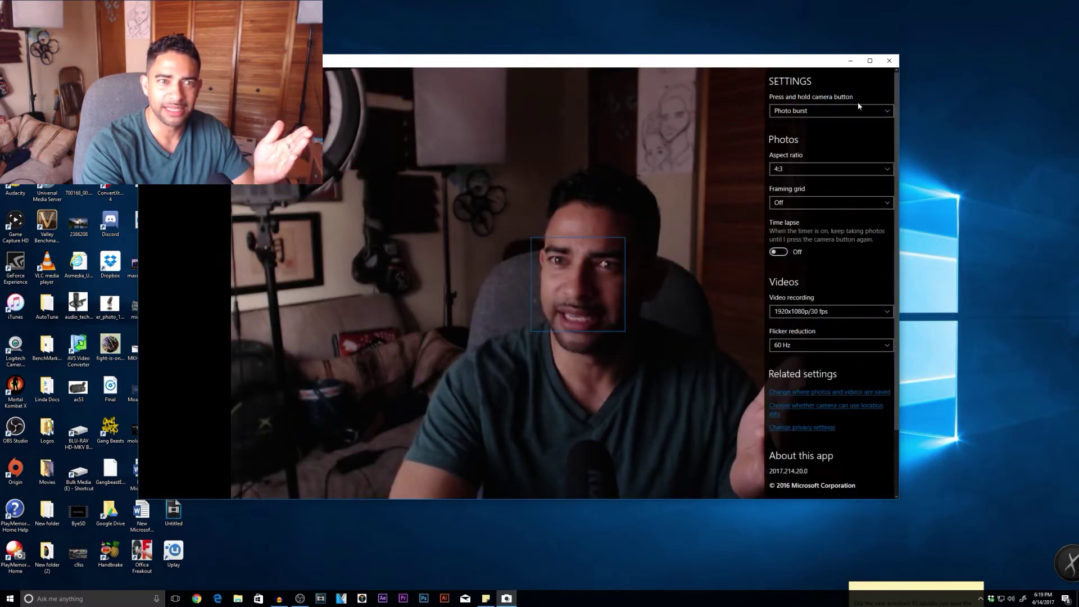
{"action": "left_click", "coordinate": [798, 167]}
{"action": "left_click", "coordinate": [798, 183]}
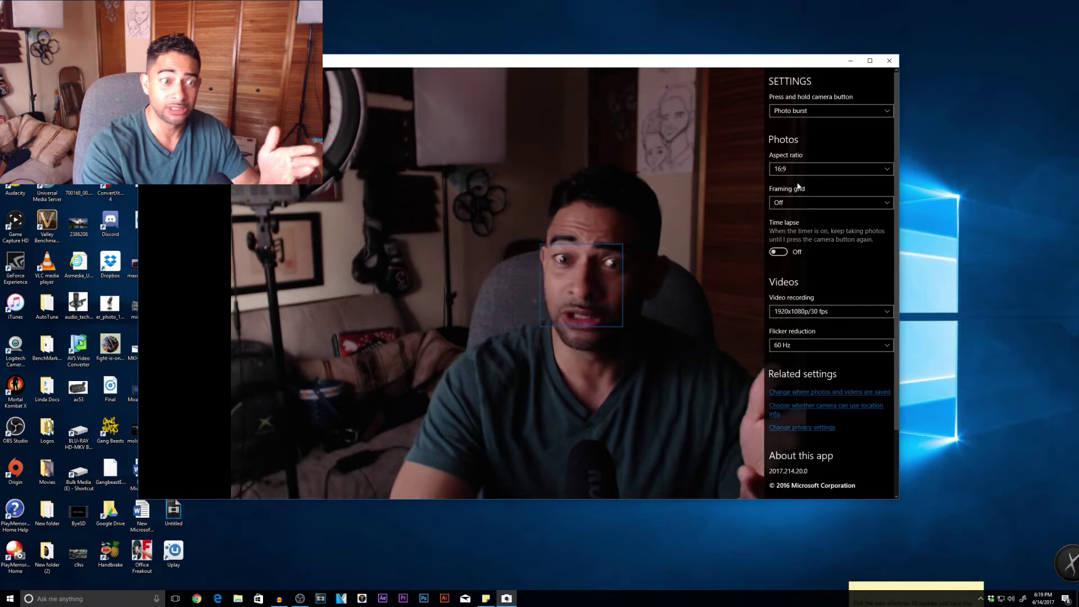
{"action": "left_click", "coordinate": [703, 191]}
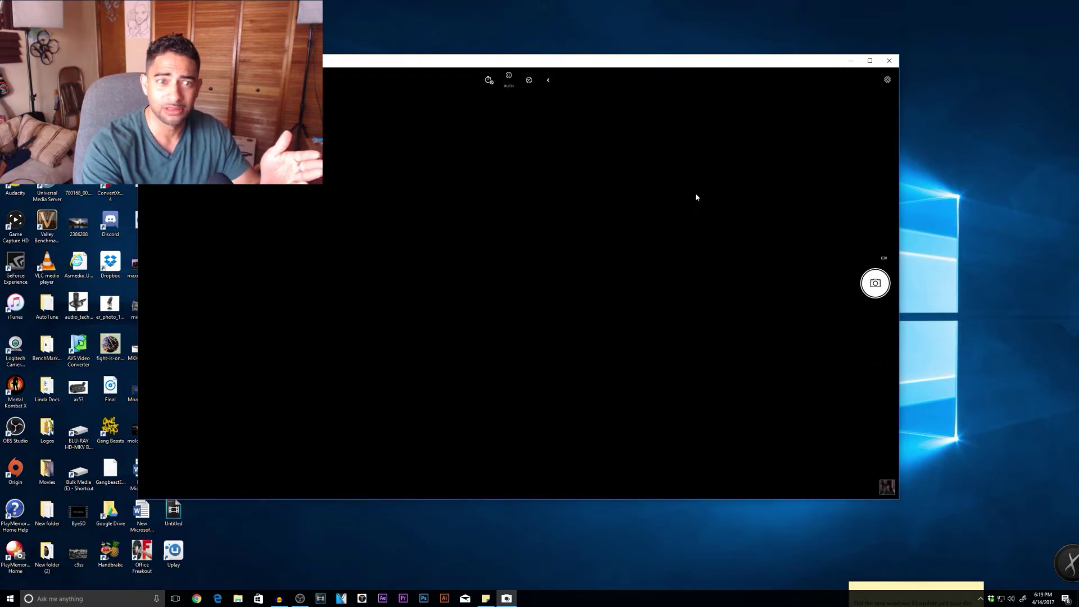
Step: Preview a Rule of thirds framing grid, turn the grid off, then view the video recording resolutions
{"action": "left_click", "coordinate": [887, 80]}
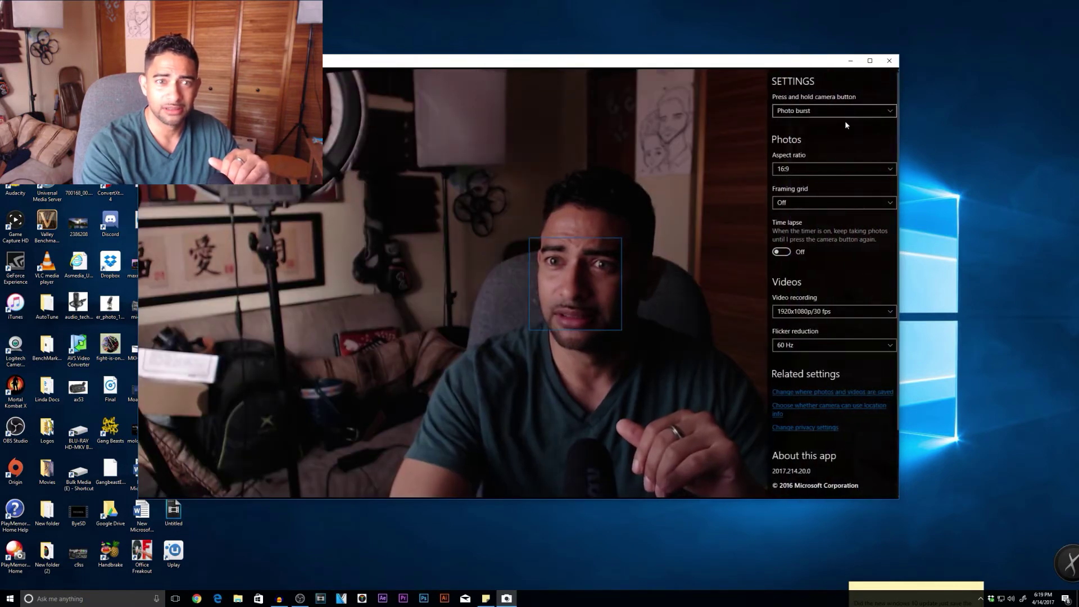
{"action": "left_click", "coordinate": [798, 201]}
{"action": "left_click", "coordinate": [793, 216]}
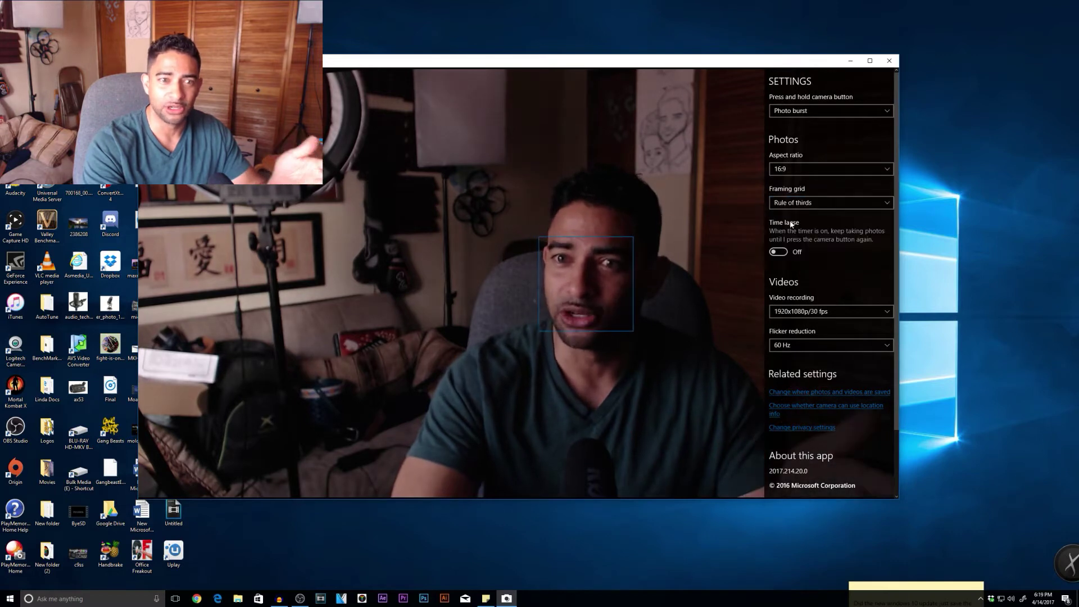
{"action": "left_click", "coordinate": [688, 211]}
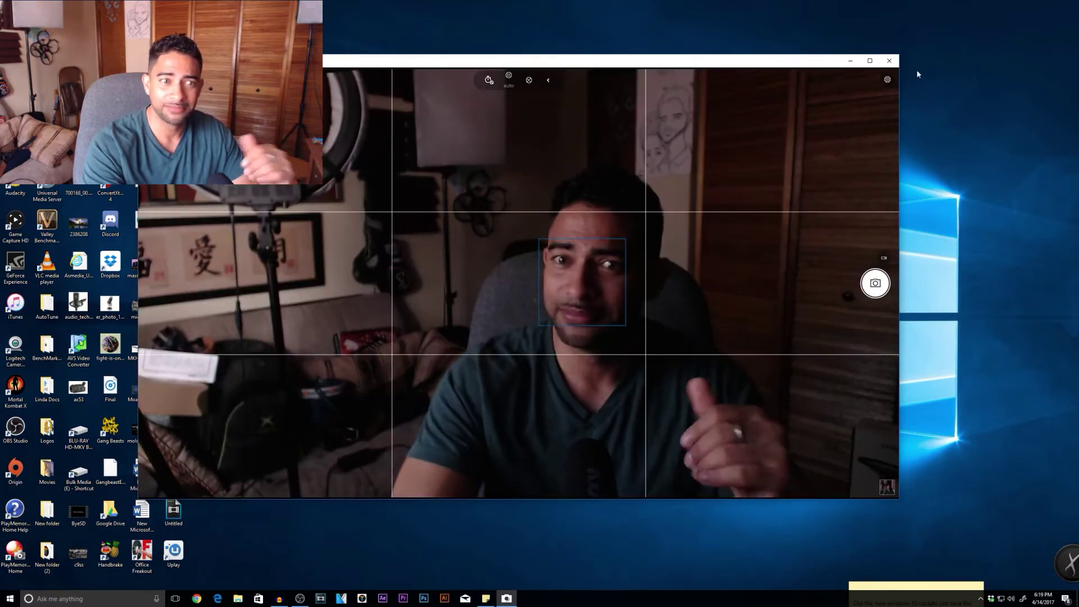
{"action": "left_click", "coordinate": [887, 80]}
{"action": "left_click", "coordinate": [795, 201]}
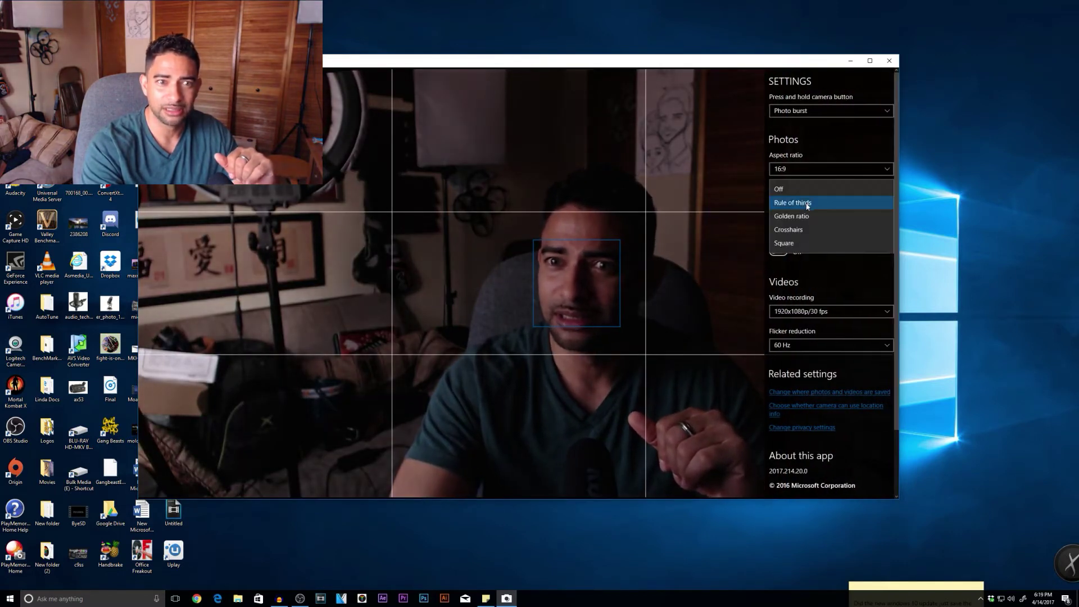
{"action": "left_click", "coordinate": [793, 191]}
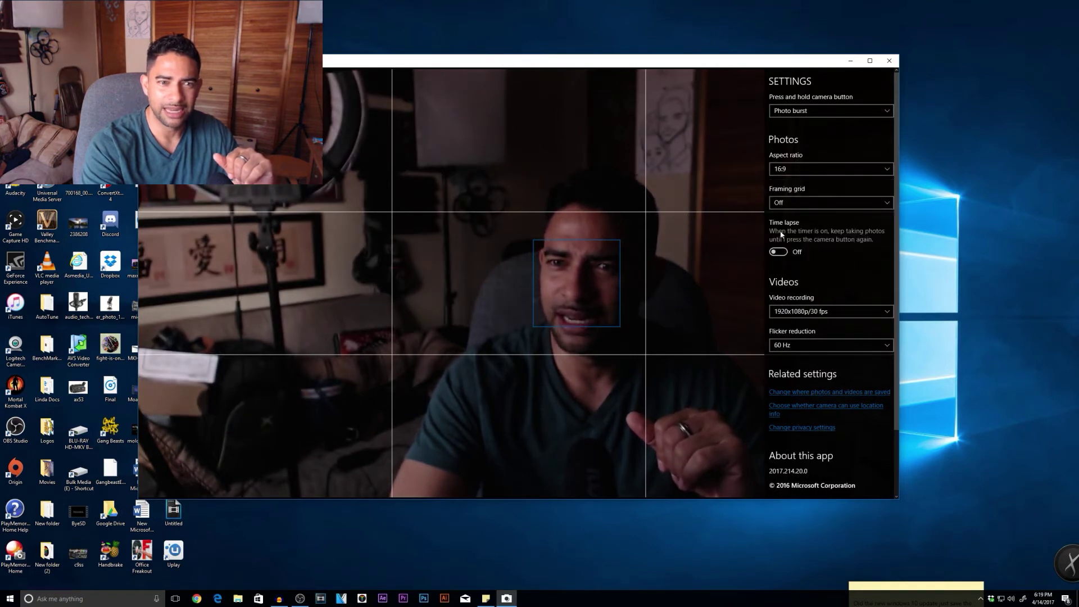
{"action": "left_click", "coordinate": [715, 249]}
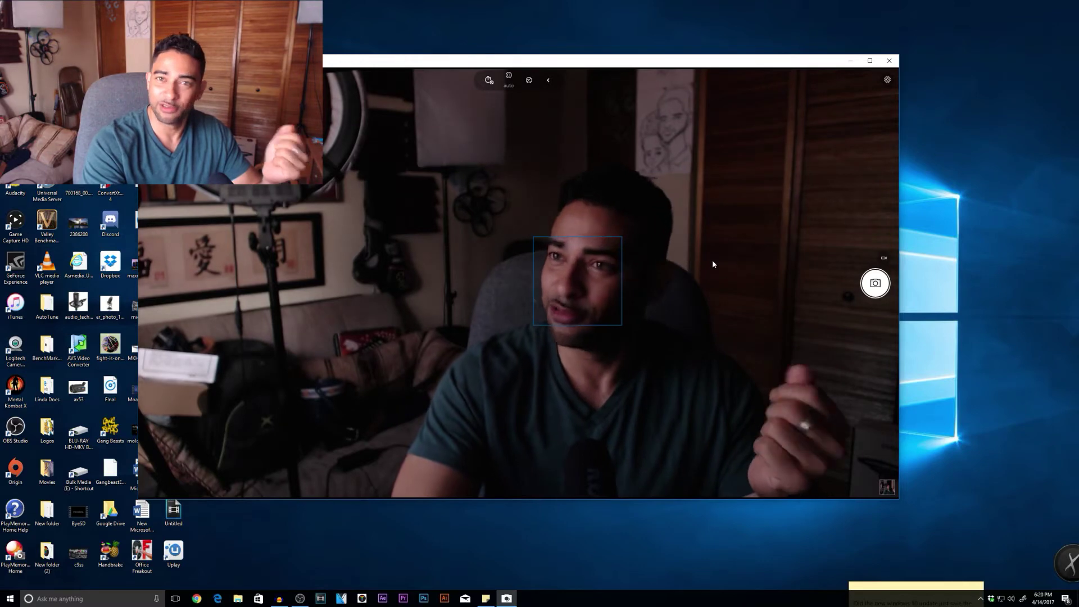
{"action": "left_click", "coordinate": [886, 80]}
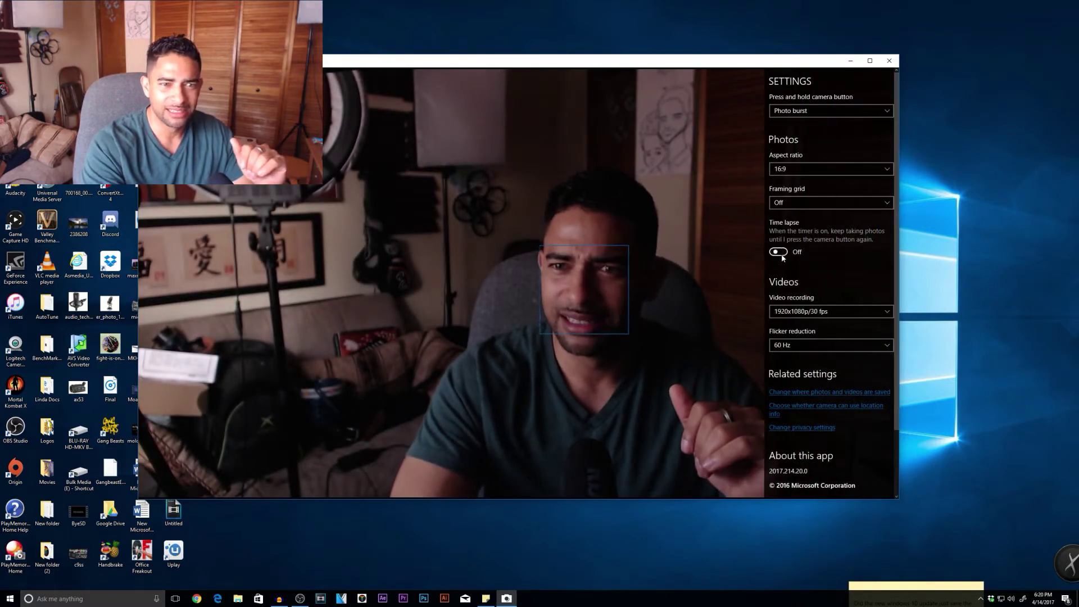
{"action": "left_click", "coordinate": [797, 312]}
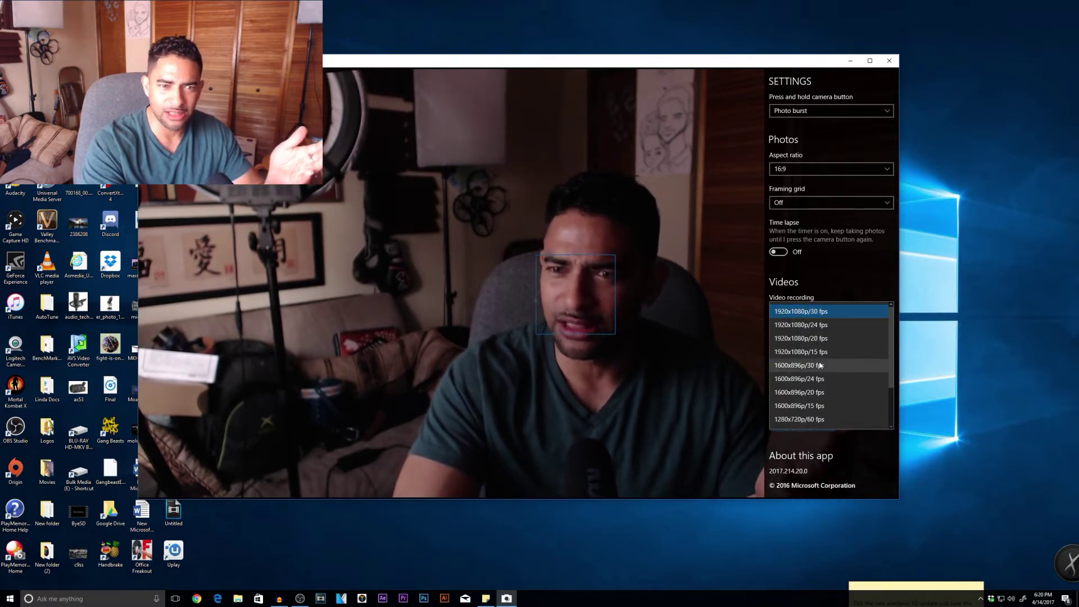
Step: Keep the 1920x1080p/30 fps resolution and set flicker reduction to 60 Hz
{"action": "scroll", "coordinate": [801, 325], "scroll_direction": "down", "scroll_amount": 2}
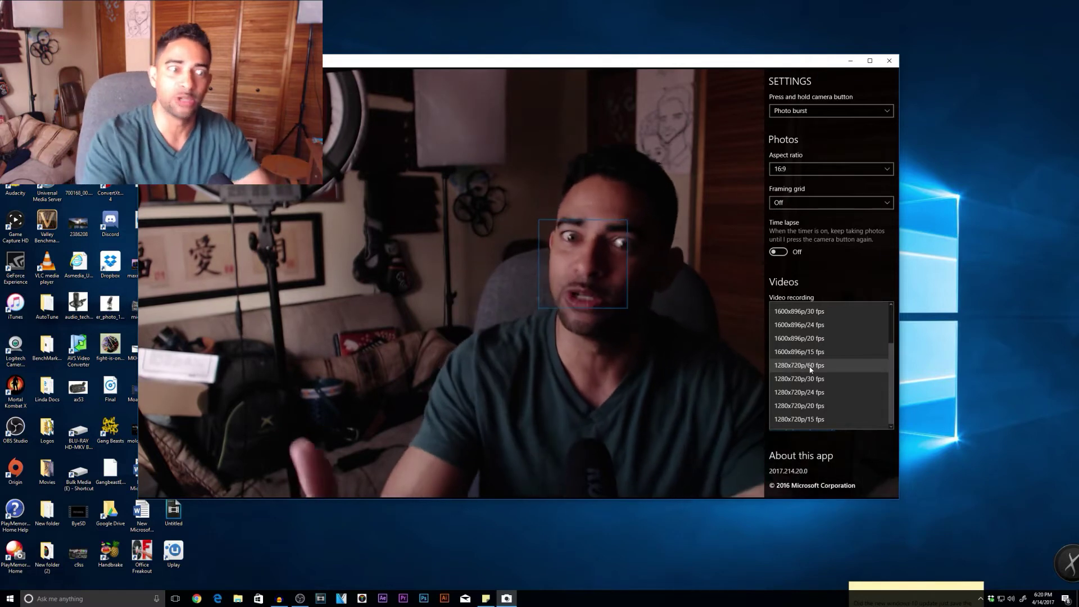
{"action": "scroll", "coordinate": [810, 369], "scroll_direction": "up", "scroll_amount": 2}
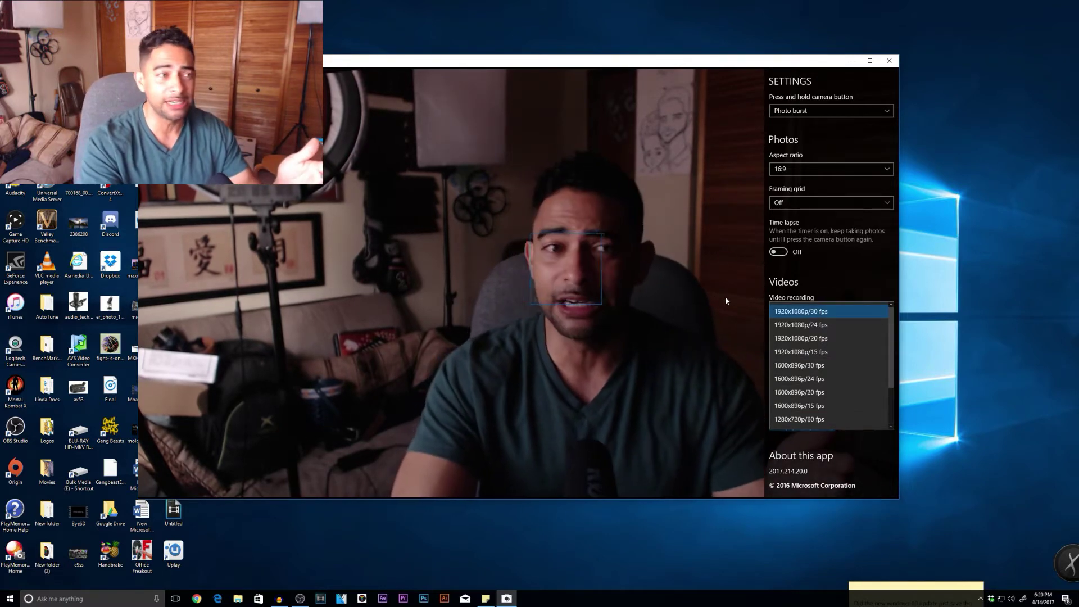
{"action": "left_click", "coordinate": [733, 301]}
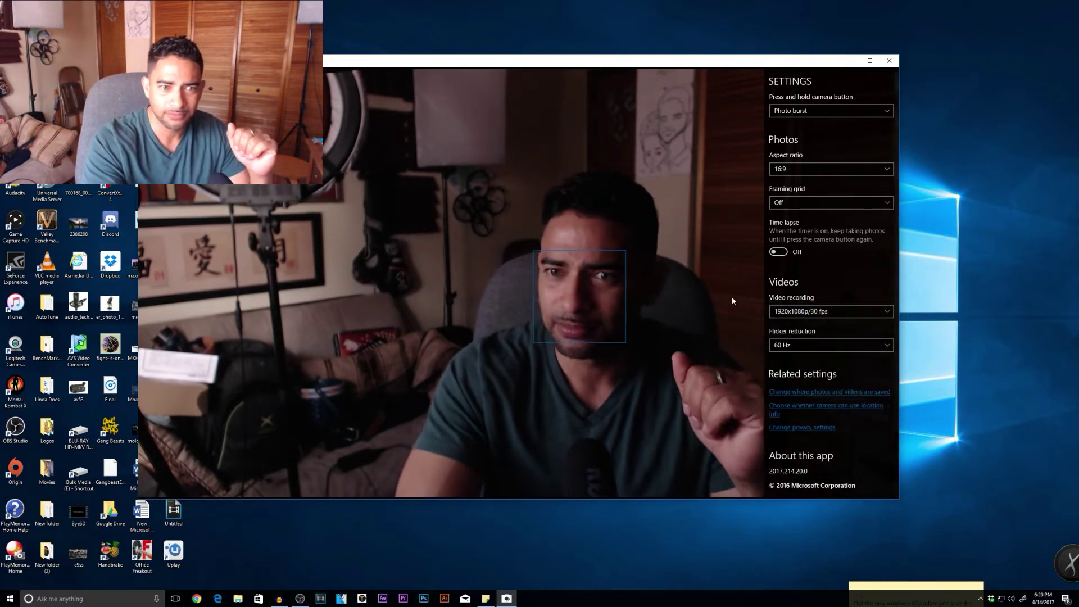
{"action": "left_click", "coordinate": [785, 348]}
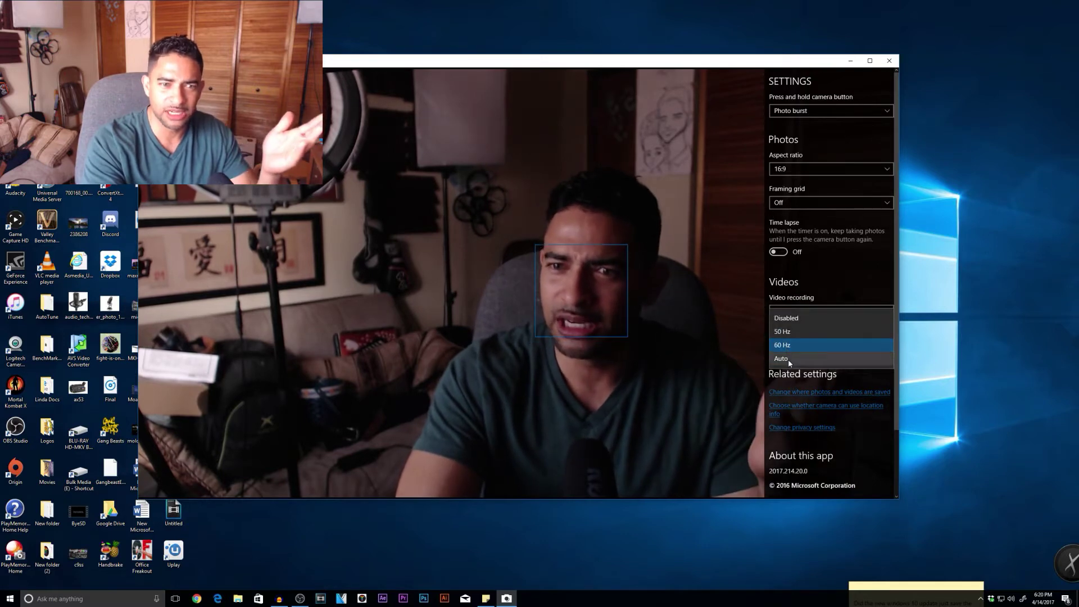
{"action": "left_click", "coordinate": [729, 347]}
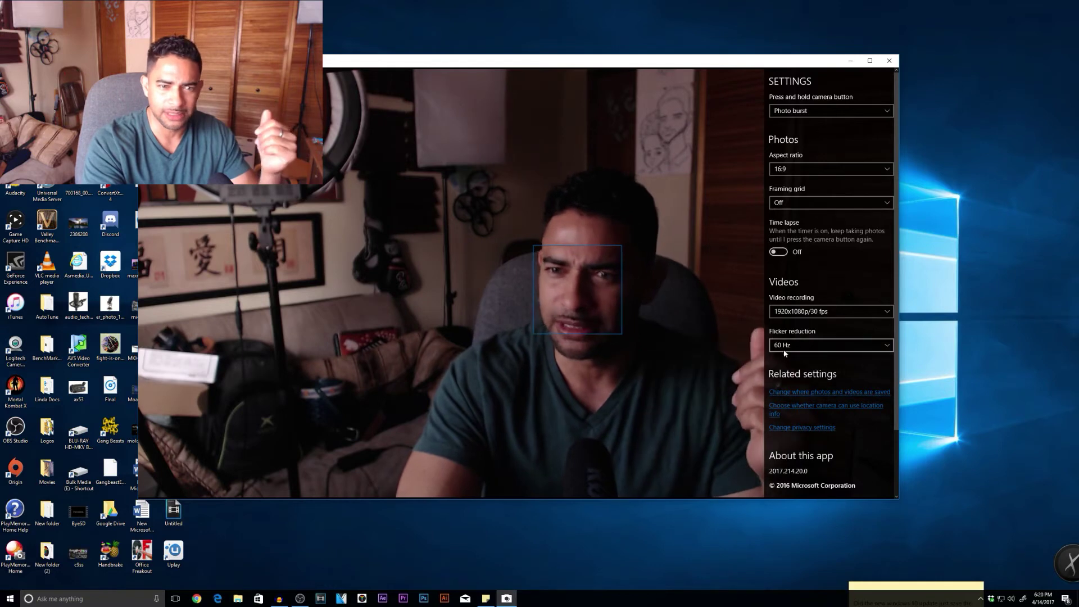
Step: Keep the default save location by declining the app switch, then close Settings
{"action": "left_click", "coordinate": [802, 392]}
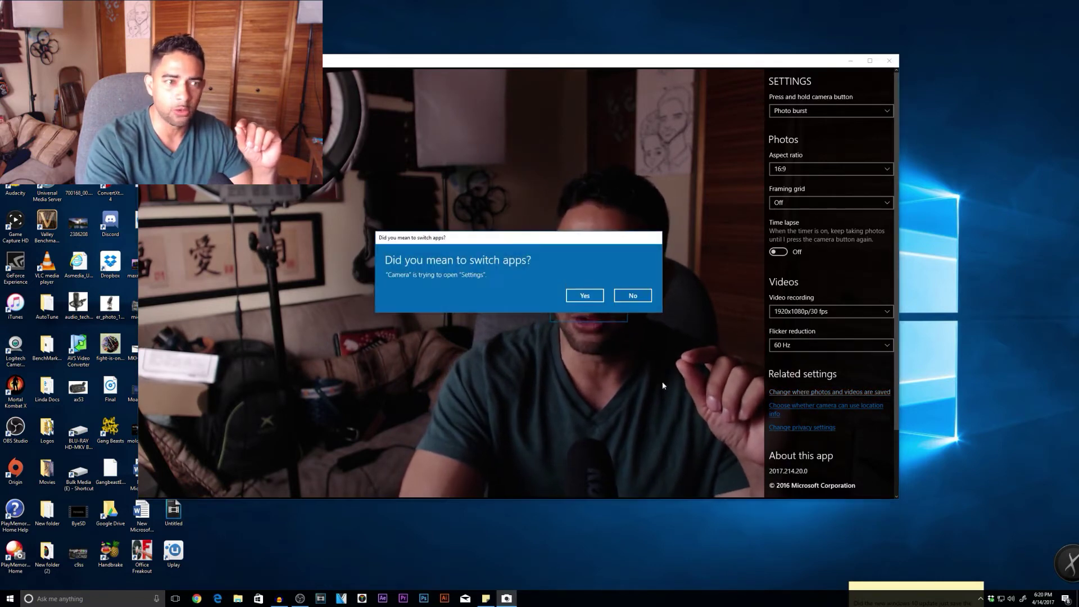
{"action": "left_click", "coordinate": [632, 297]}
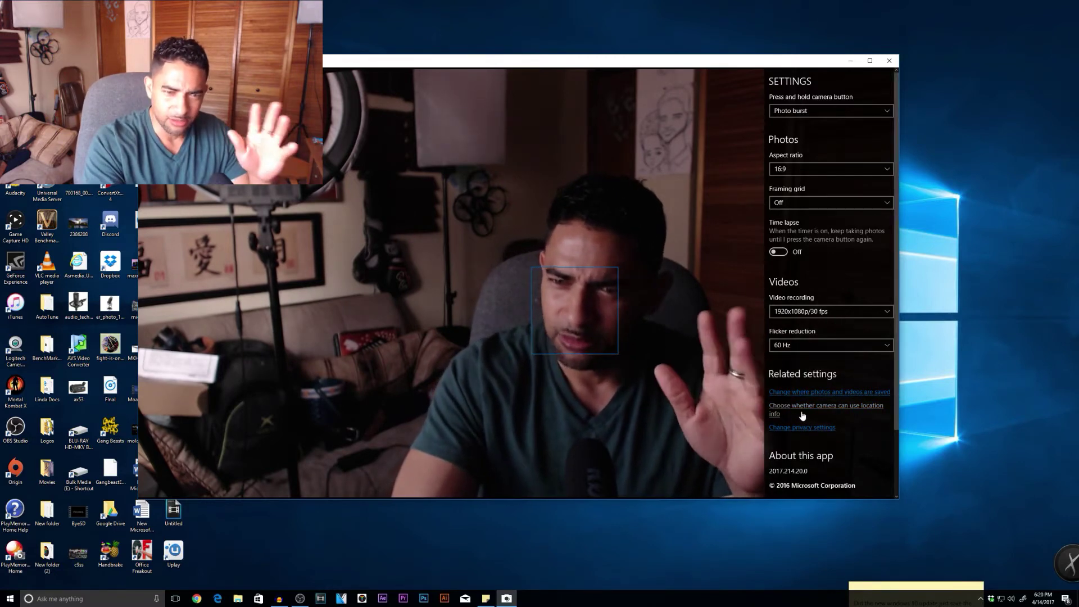
{"action": "left_click", "coordinate": [720, 217]}
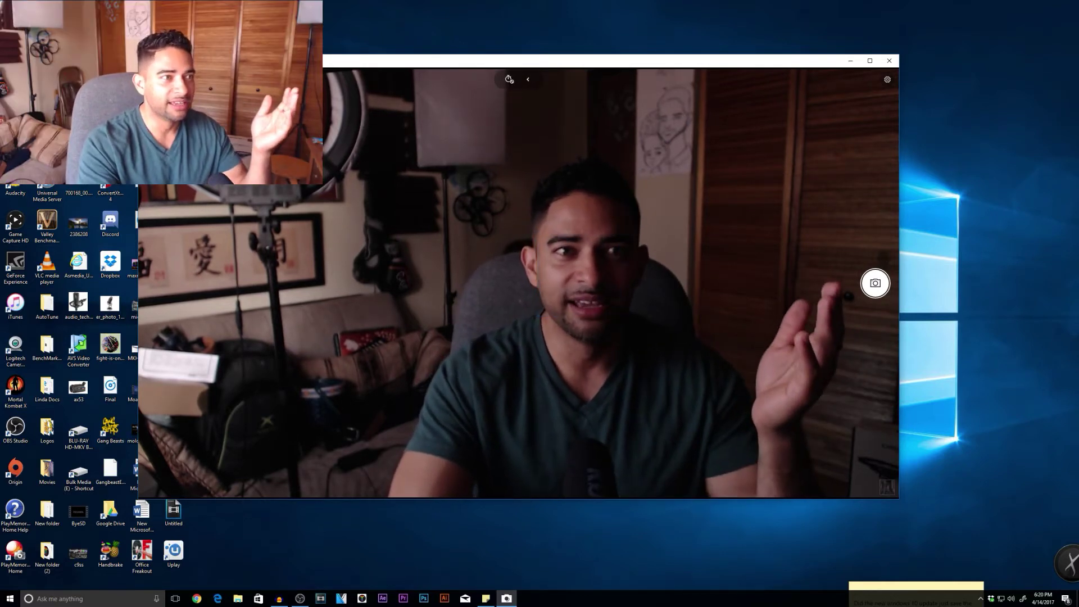
Step: Switch to the other camera, take a photo, then change to video mode with pro controls expanded
{"action": "left_click", "coordinate": [883, 257]}
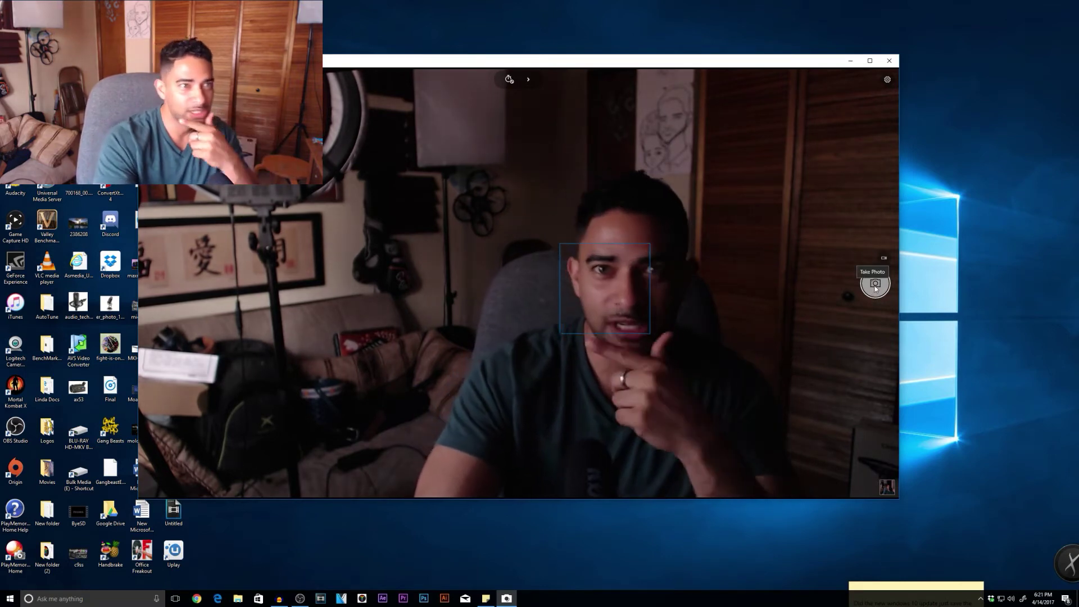
{"action": "left_click", "coordinate": [875, 285]}
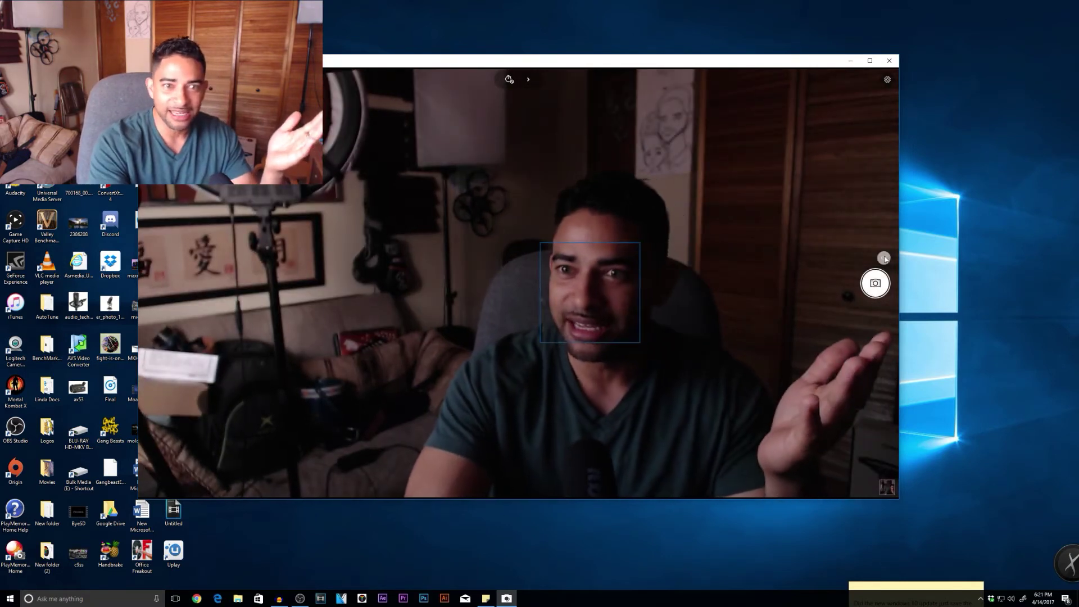
{"action": "left_click", "coordinate": [884, 257]}
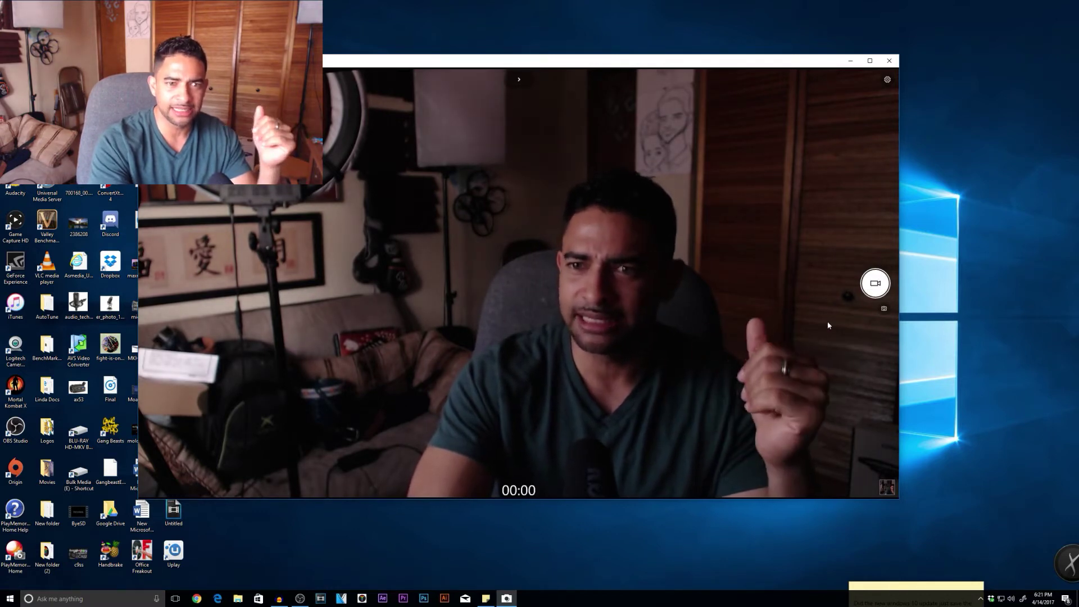
{"action": "left_click", "coordinate": [519, 79]}
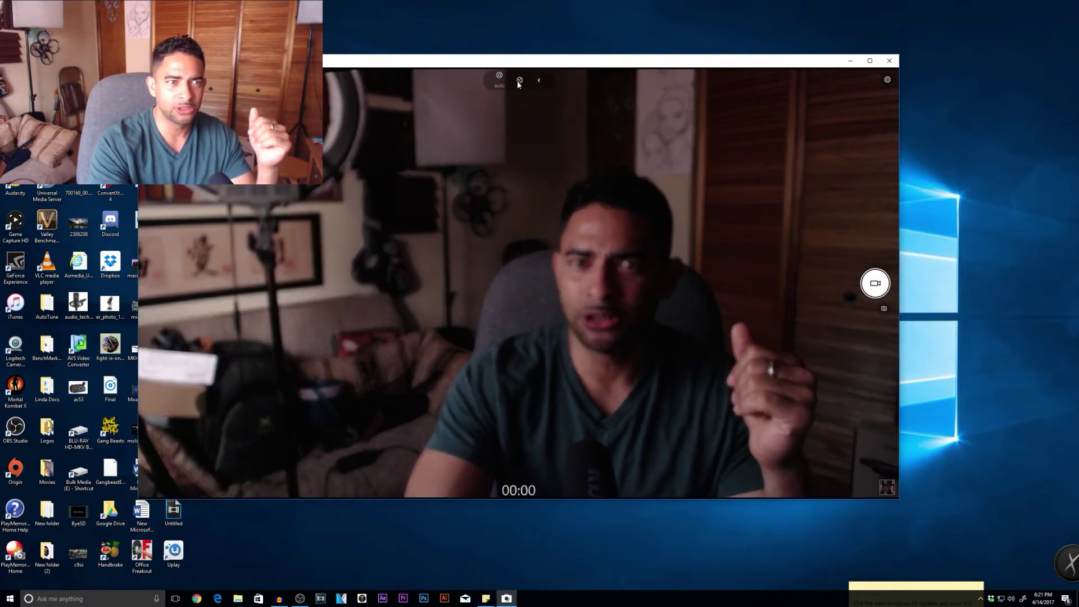
Step: Set focus to manual so the preview blurs, select exposure compensation, and widen the window leftward
{"action": "left_click", "coordinate": [499, 78]}
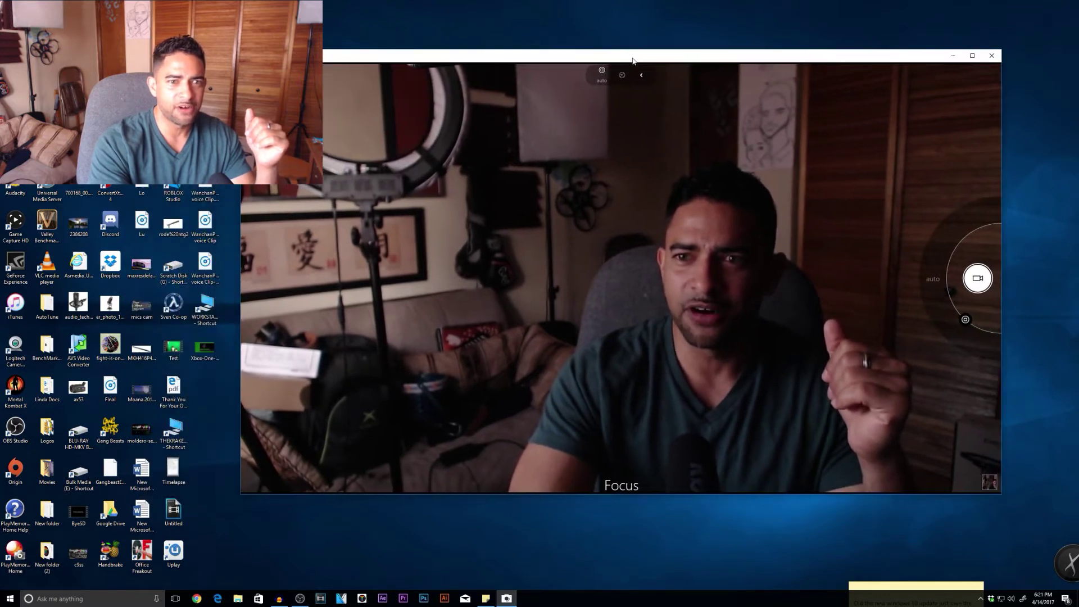
{"action": "left_click_drag", "start_coordinate": [978, 318], "coordinate": [960, 274]}
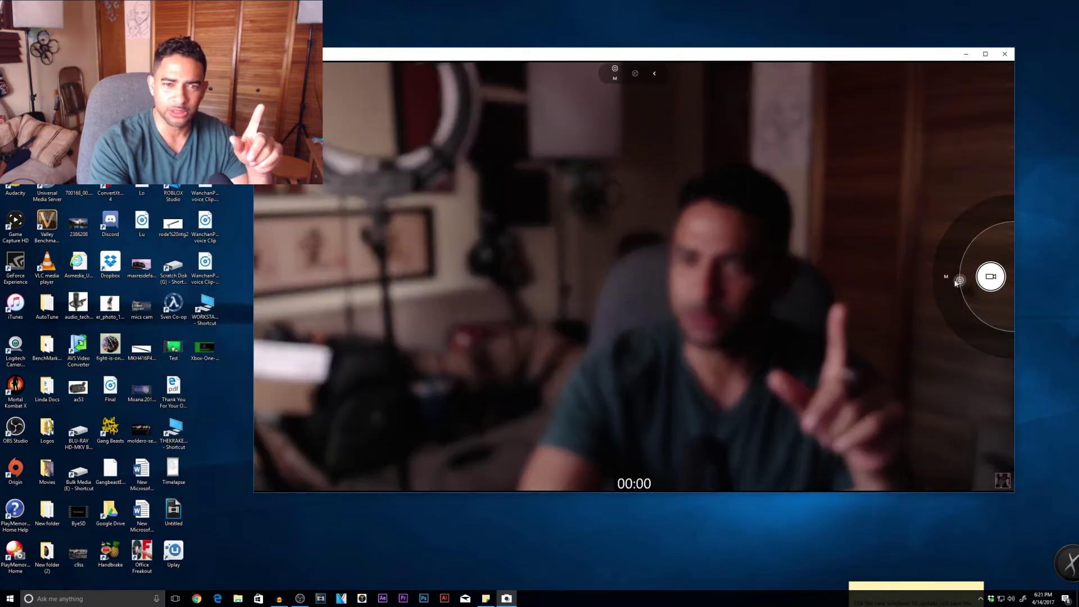
{"action": "left_click", "coordinate": [634, 73]}
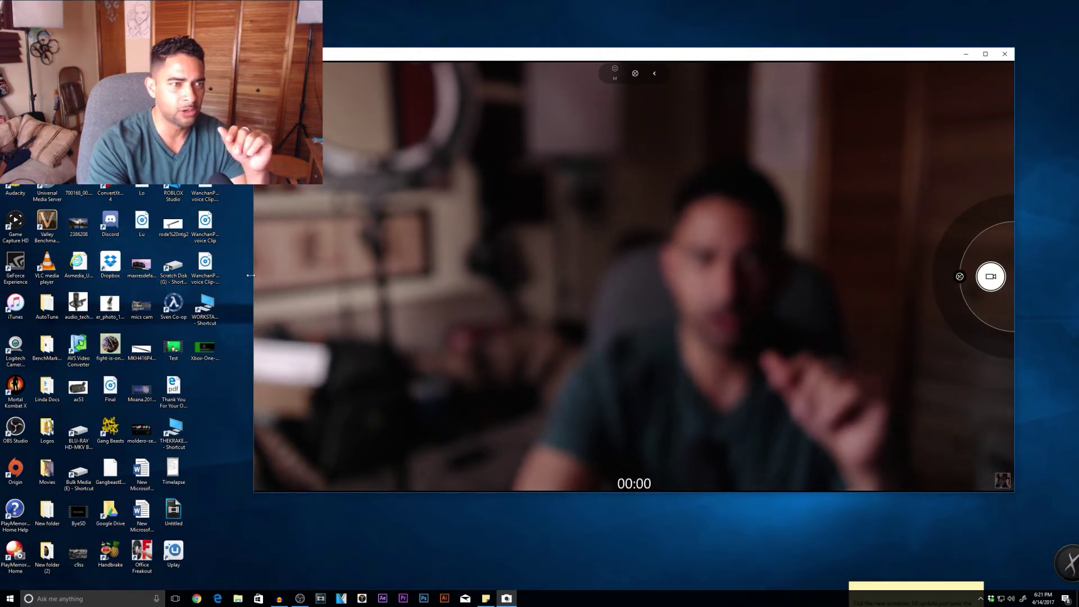
{"action": "left_click_drag", "start_coordinate": [253, 275], "coordinate": [71, 275]}
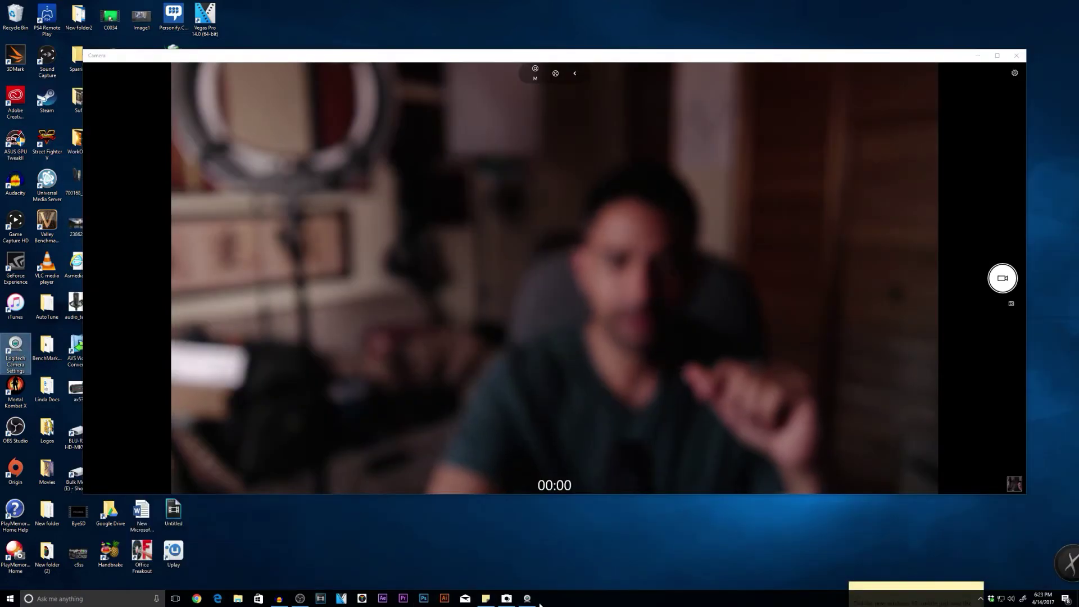
{"action": "left_click", "coordinate": [527, 599]}
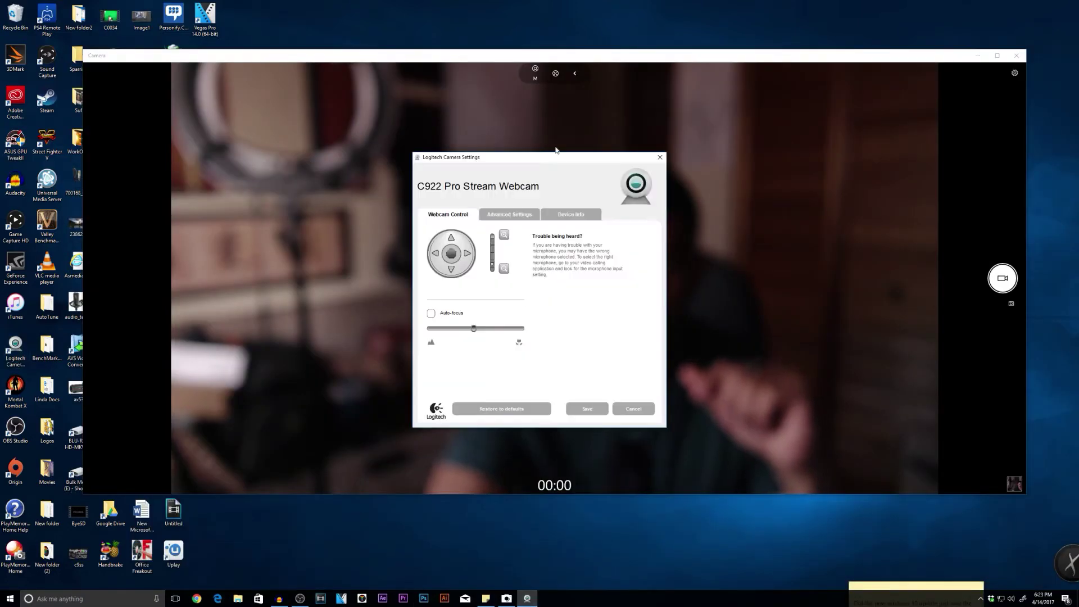
Step: Sharpen the C922 focus, lower white balance in Advanced Settings, and close Logitech Camera Settings
{"action": "left_click_drag", "start_coordinate": [528, 158], "coordinate": [118, 131]}
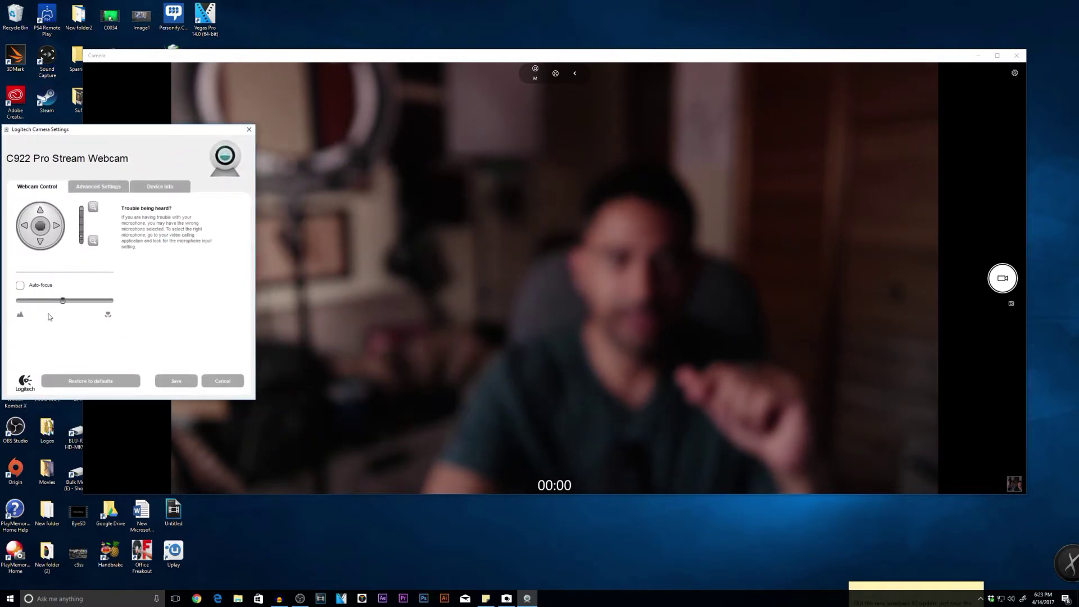
{"action": "left_click_drag", "start_coordinate": [63, 301], "coordinate": [15, 305]}
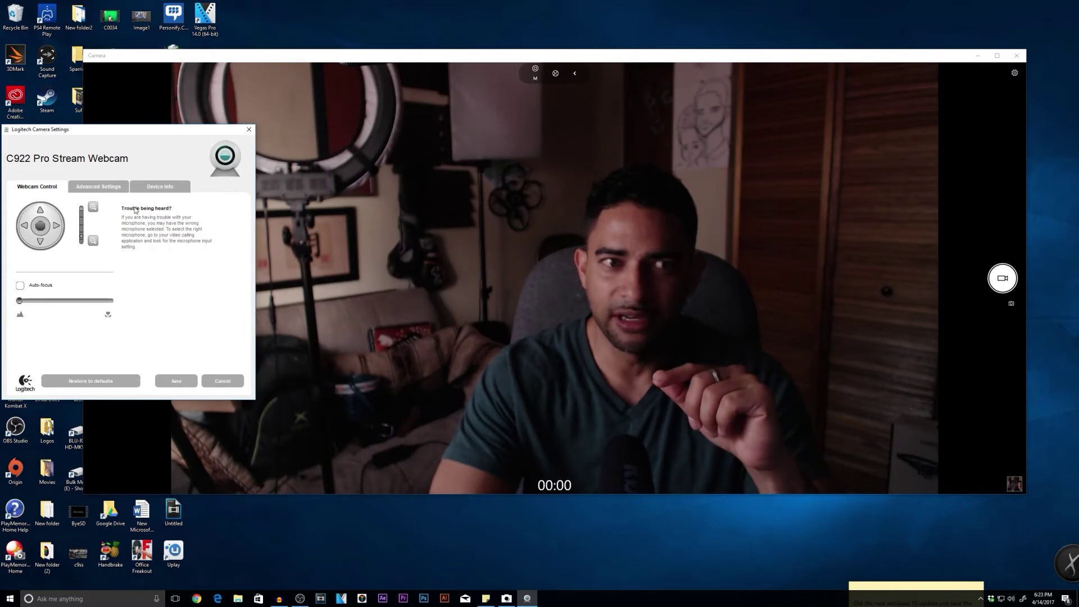
{"action": "left_click", "coordinate": [106, 191]}
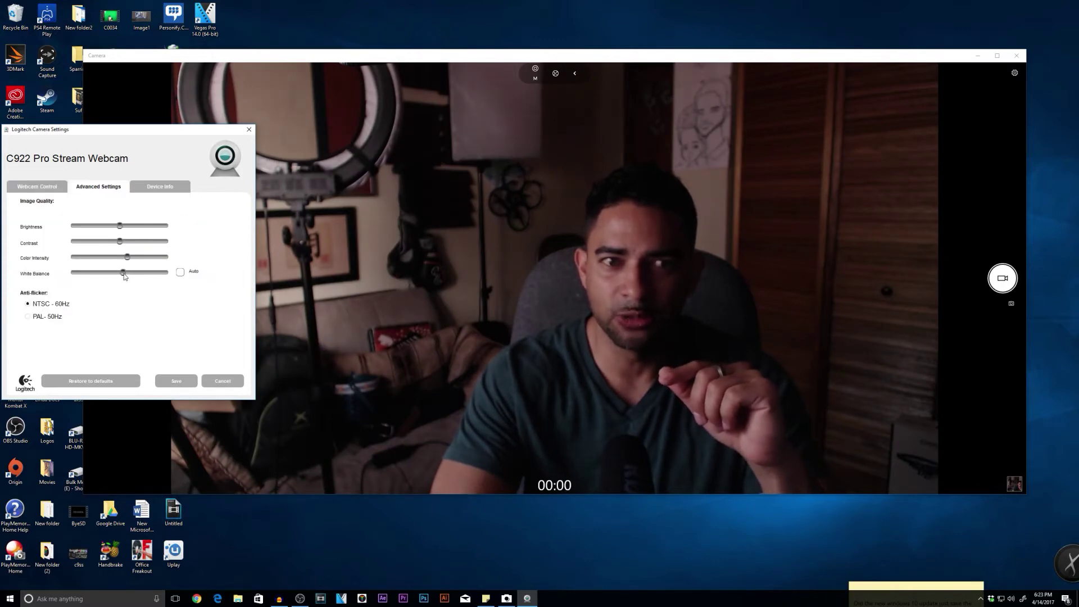
{"action": "mouse_move", "coordinate": [123, 273]}
{"action": "left_mouse_down"}
{"action": "mouse_move", "coordinate": [65, 277]}
{"action": "mouse_move", "coordinate": [115, 279]}
{"action": "left_mouse_up"}
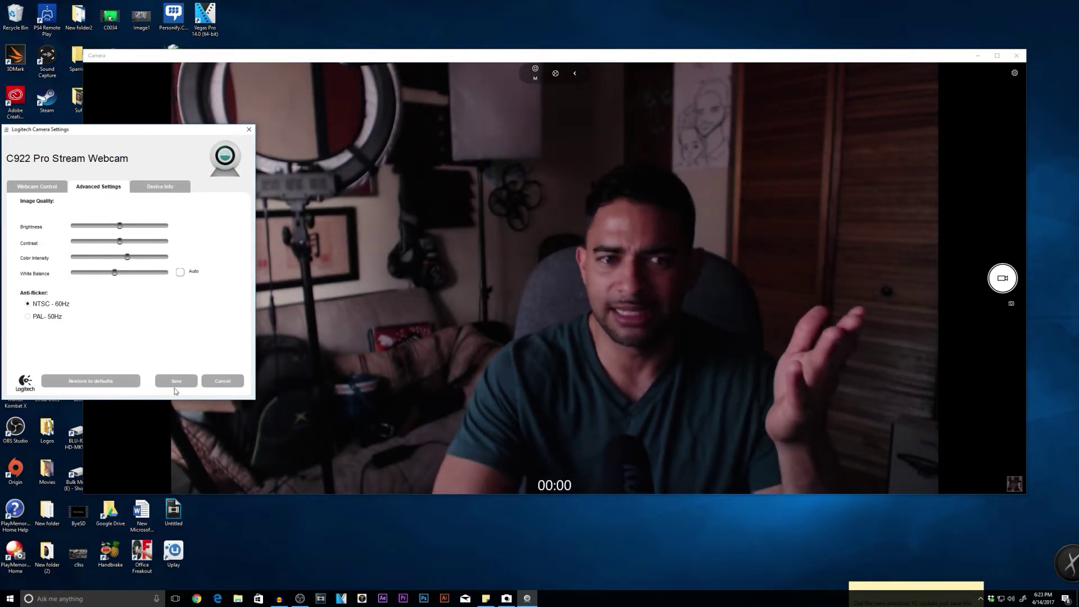
{"action": "left_click", "coordinate": [228, 381]}
Step: Launch Logitech Gaming Software by searching 'log' and open the webcam's detailed properties
{"action": "left_click", "coordinate": [115, 599]}
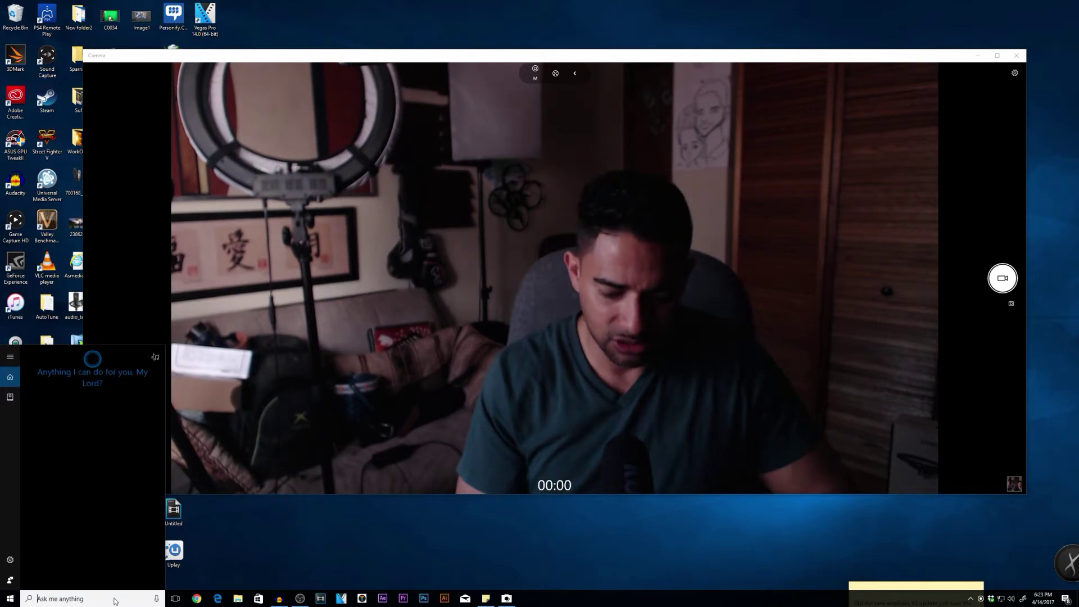
{"action": "type", "text": "log"}
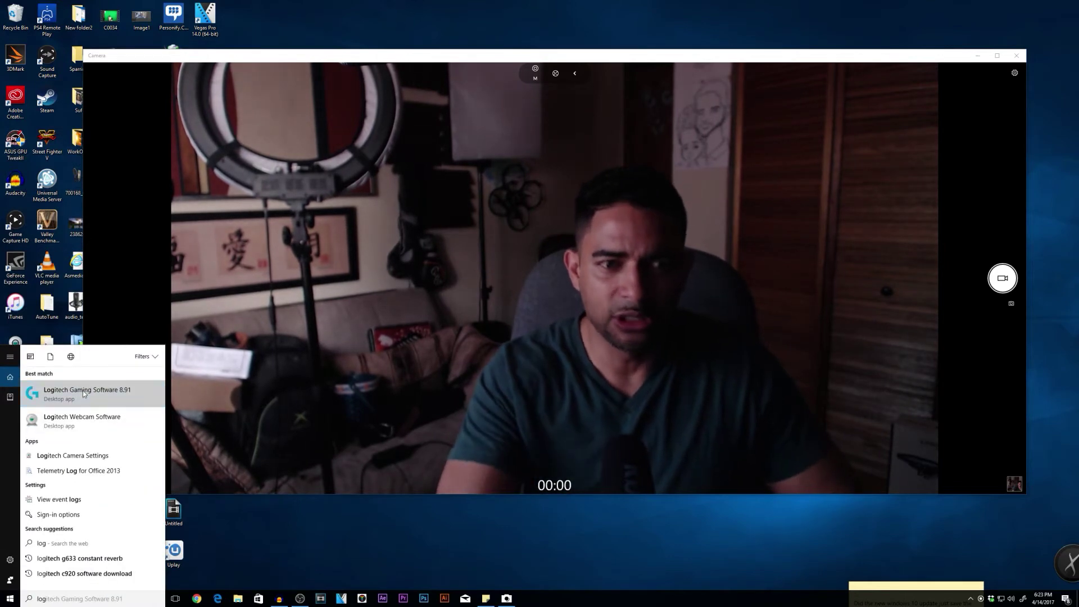
{"action": "key", "text": "Return"}
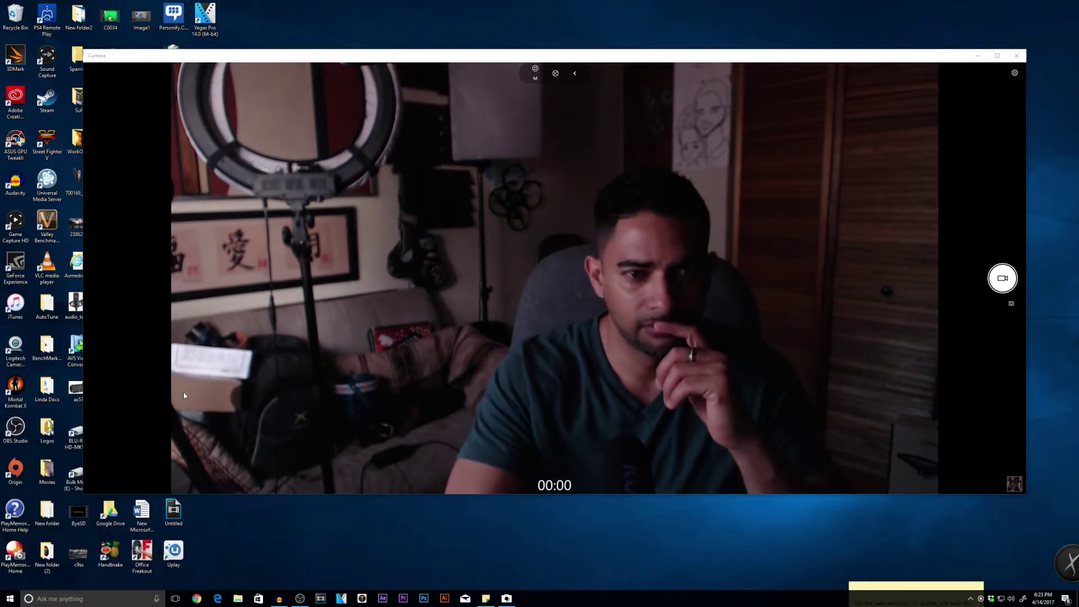
{"action": "left_click", "coordinate": [530, 260]}
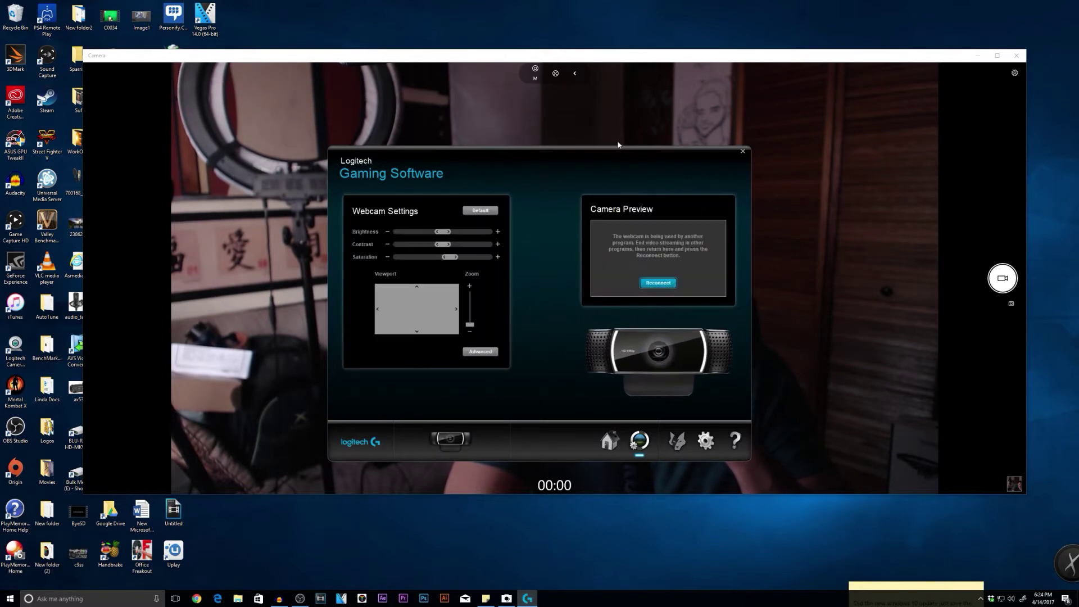
{"action": "left_click_drag", "start_coordinate": [521, 327], "coordinate": [219, 392]}
{"action": "left_click", "coordinate": [178, 418]}
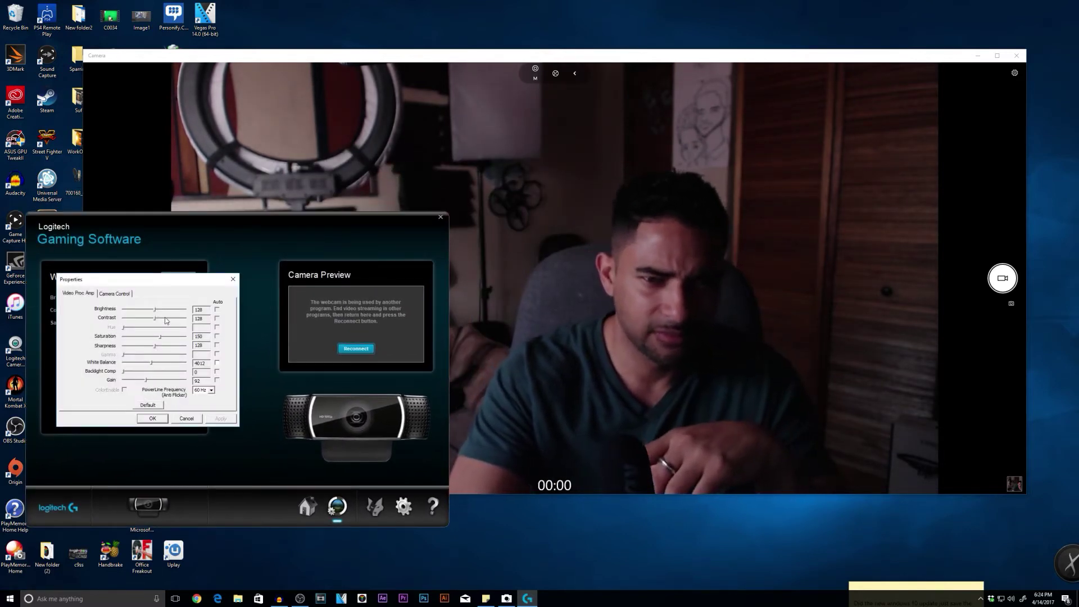
Step: Raise exposure from -6 to -5 and lower the gain from 163 to 124
{"action": "left_click", "coordinate": [115, 293]}
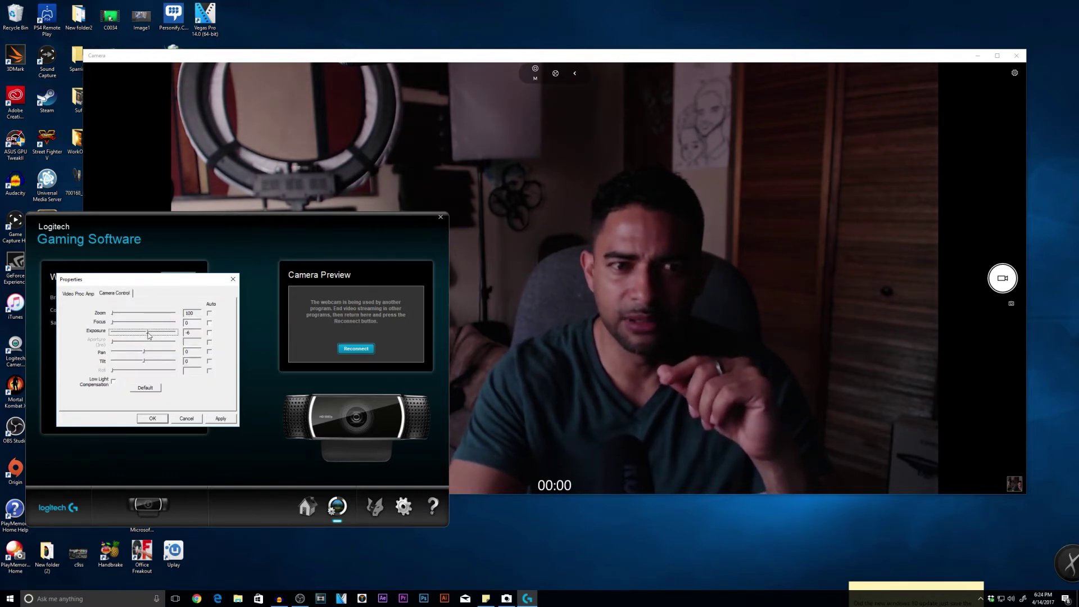
{"action": "left_click_drag", "start_coordinate": [149, 336], "coordinate": [153, 336]}
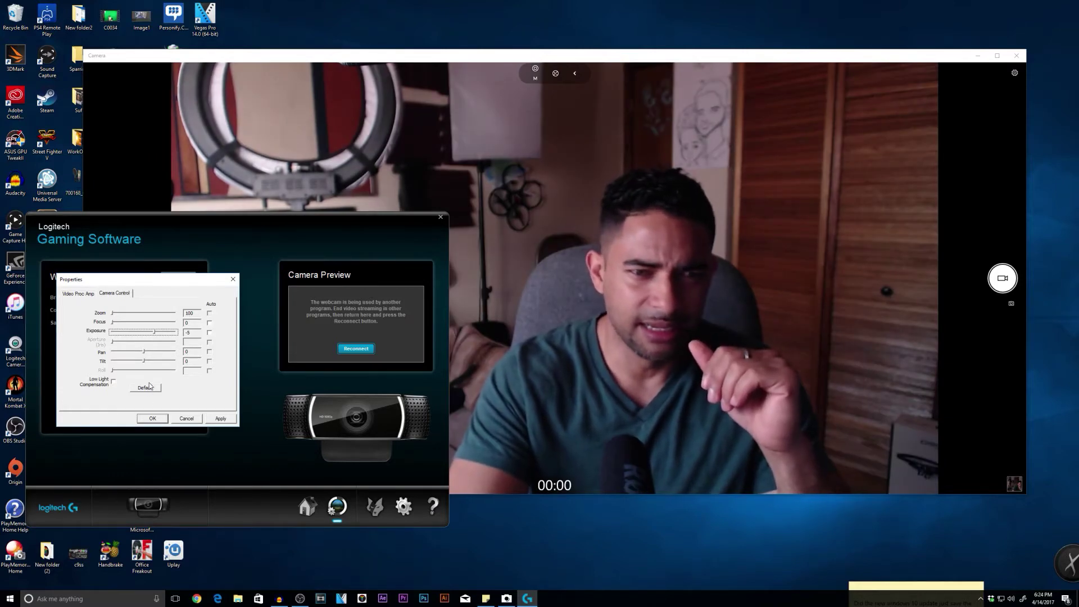
{"action": "left_click", "coordinate": [81, 294]}
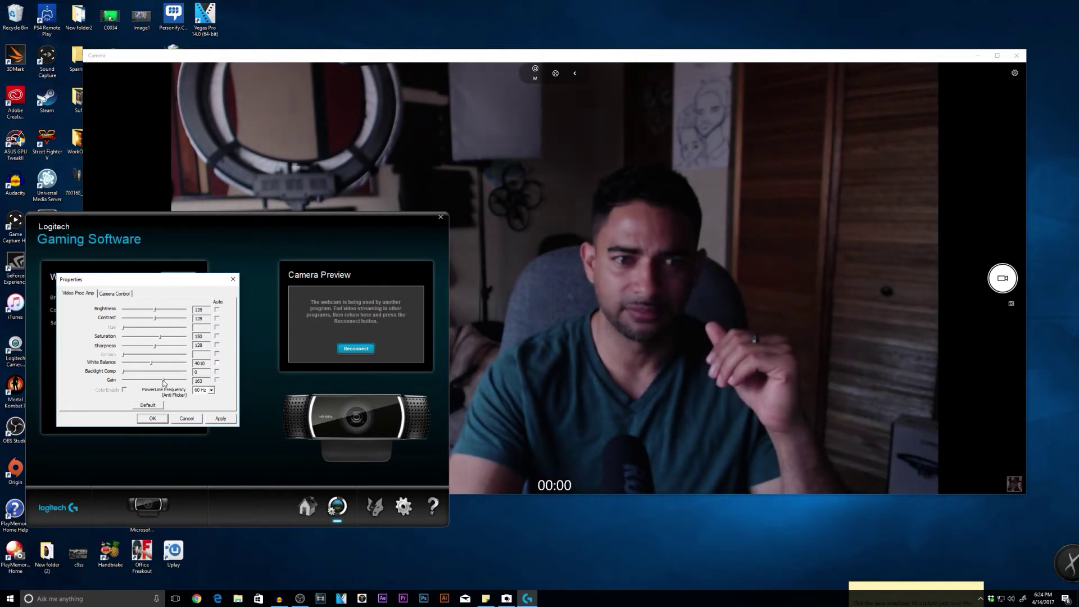
{"action": "left_click_drag", "start_coordinate": [164, 383], "coordinate": [154, 384]}
{"action": "left_click", "coordinate": [115, 294]}
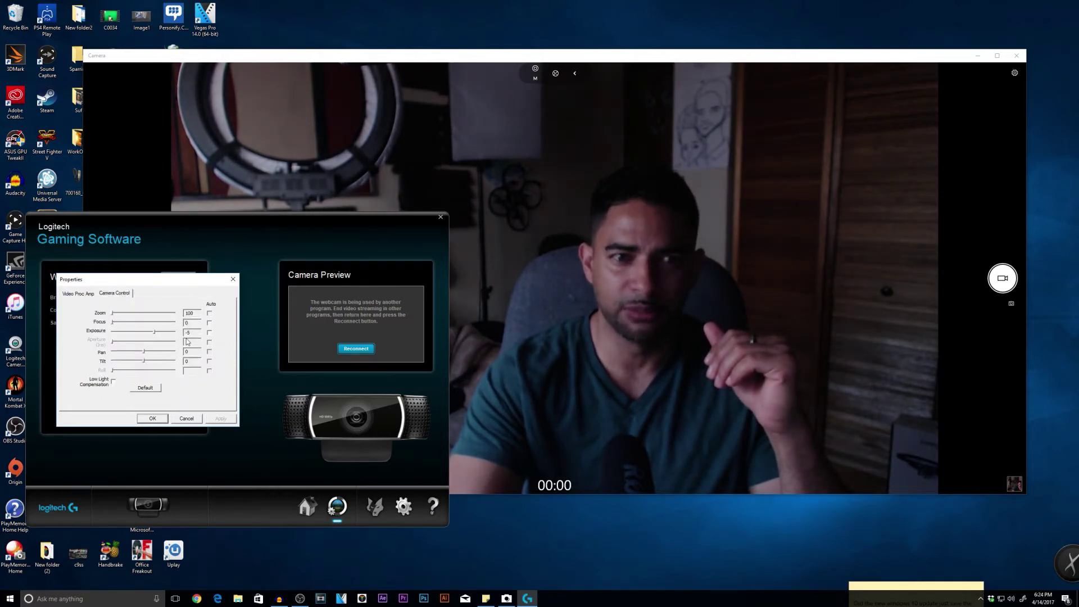
{"action": "left_click", "coordinate": [80, 294]}
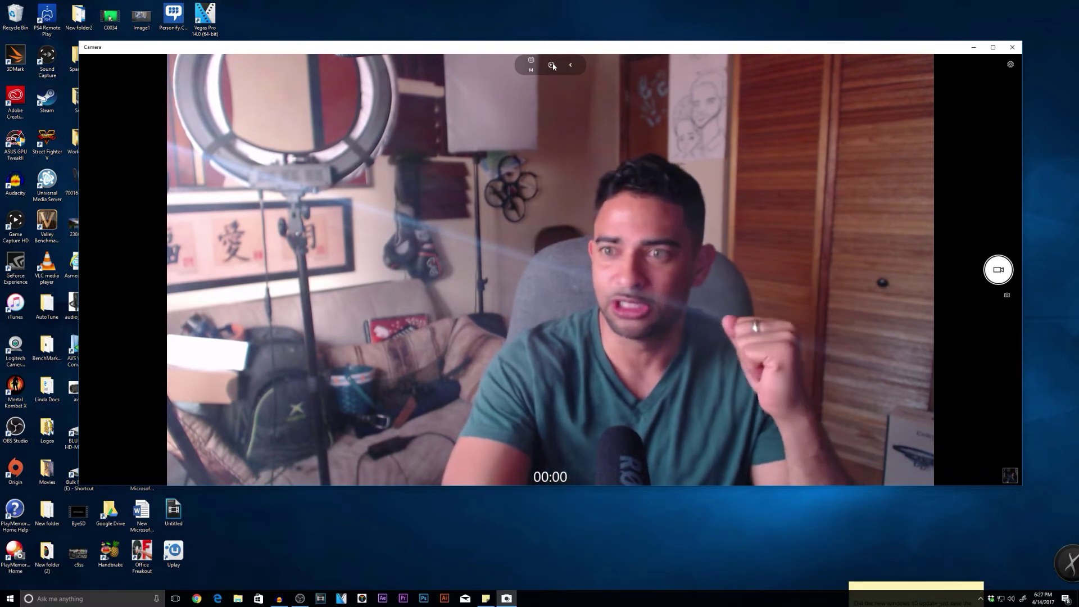
Step: Shift the Camera window slightly left and stop the clip after about five seconds
{"action": "left_click_drag", "start_coordinate": [571, 54], "coordinate": [556, 51]}
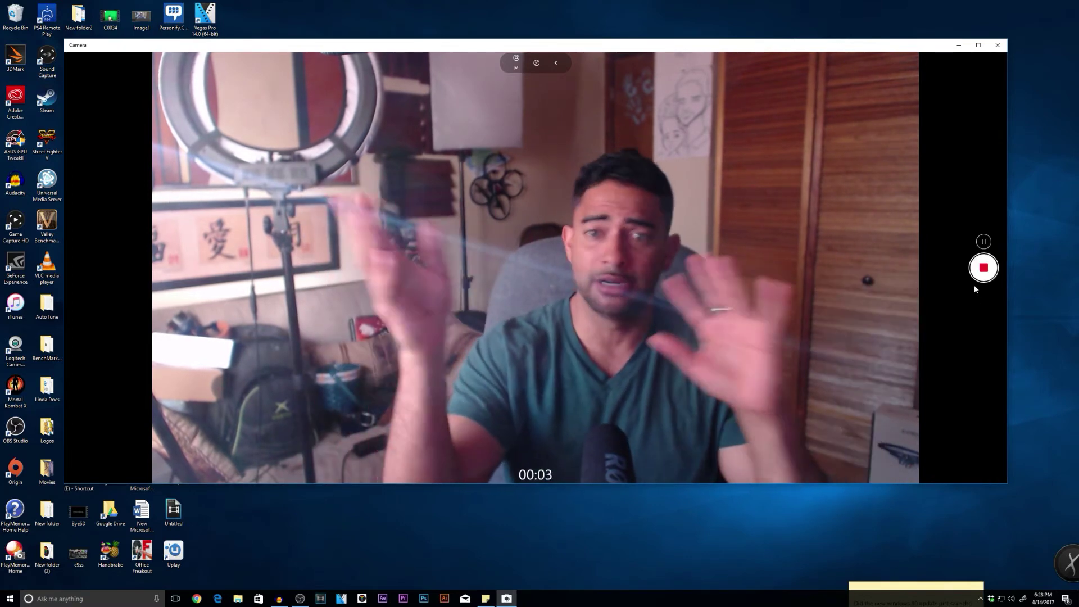
{"action": "left_click", "coordinate": [984, 269]}
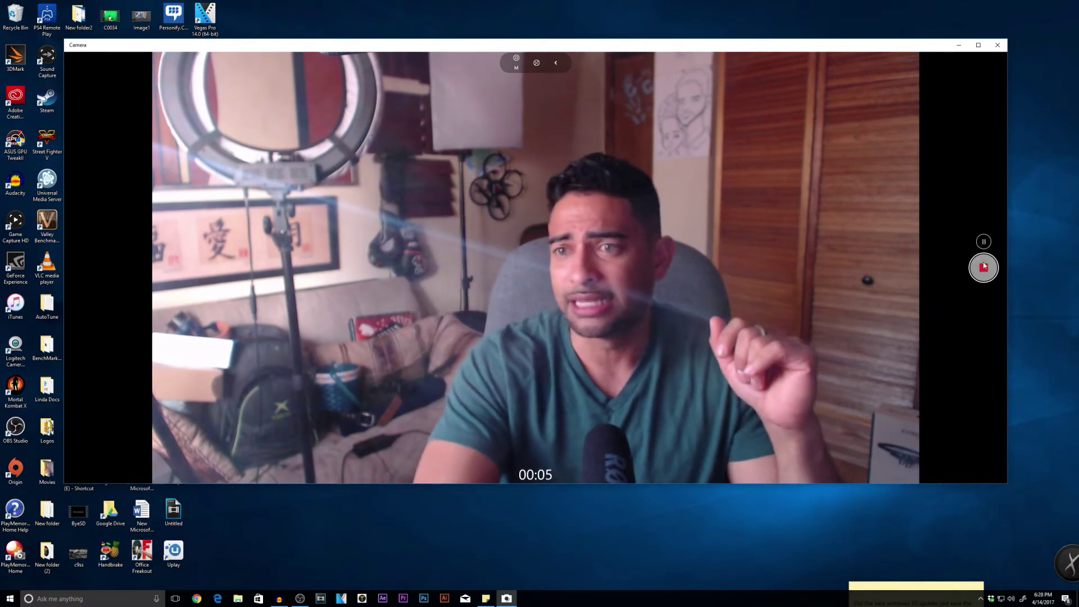
Step: Open Scratch Disk (G:) > TheBeast > Pictures > Camera Roll and play the newest clip
{"action": "left_click_drag", "start_coordinate": [424, 44], "coordinate": [536, 43]}
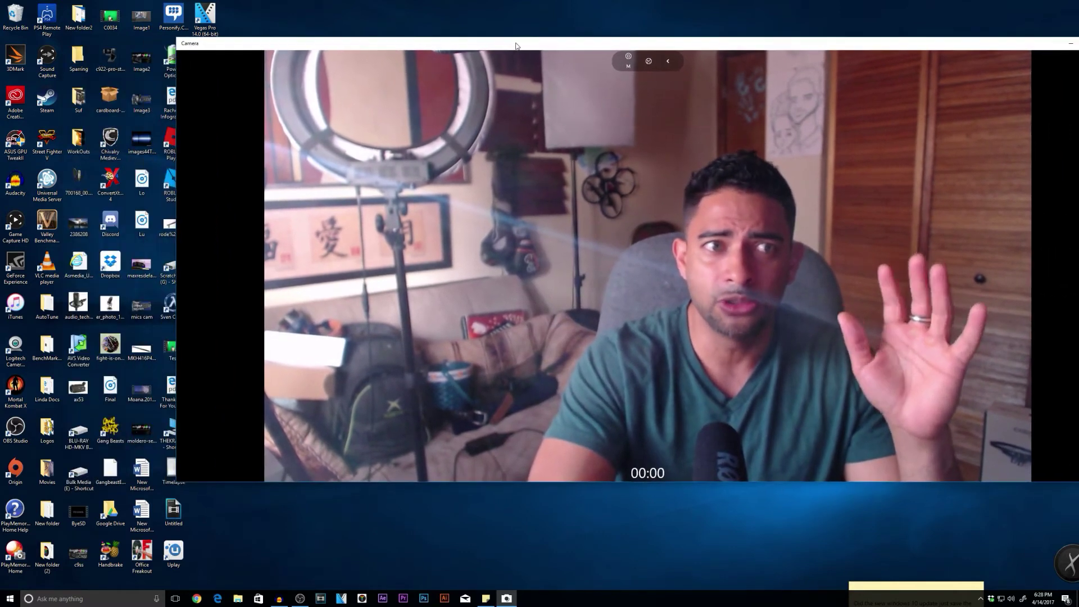
{"action": "double_click", "coordinate": [166, 266]}
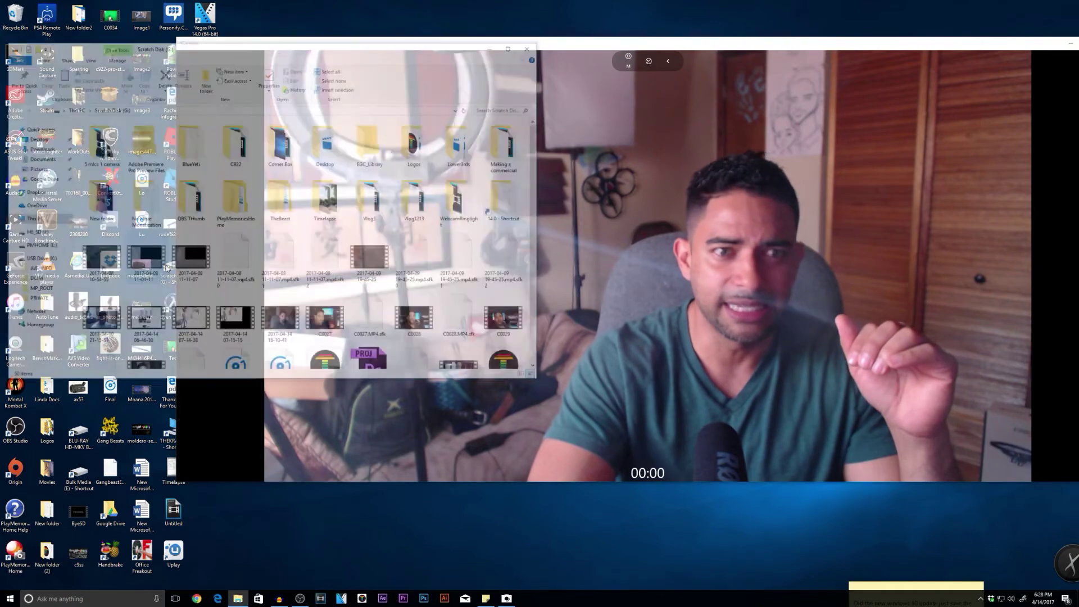
{"action": "double_click", "coordinate": [269, 212]}
{"action": "double_click", "coordinate": [104, 135]}
{"action": "double_click", "coordinate": [104, 135]}
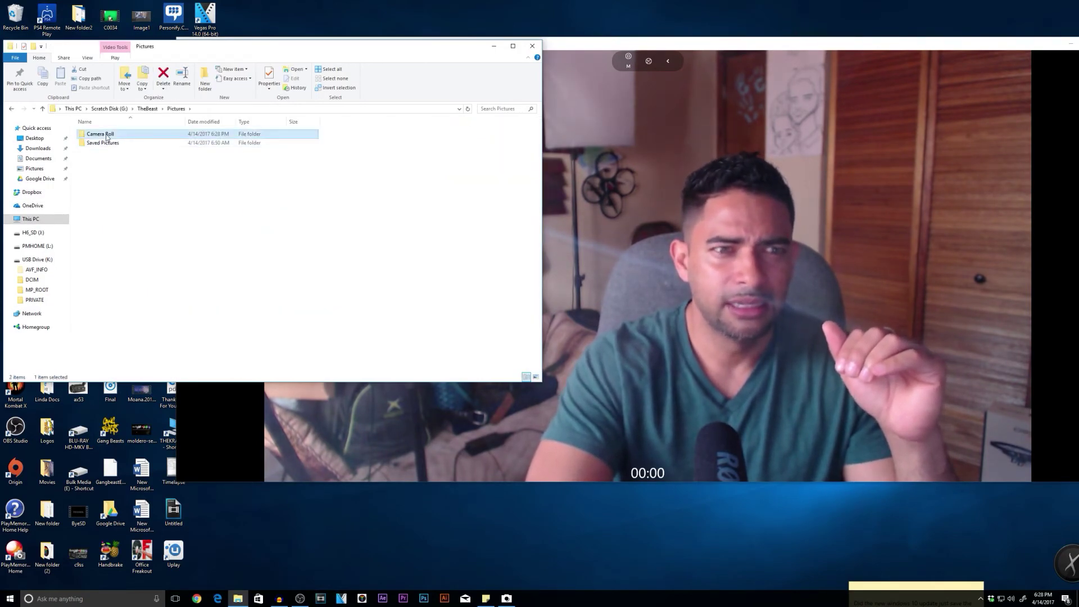
{"action": "double_click", "coordinate": [146, 150]}
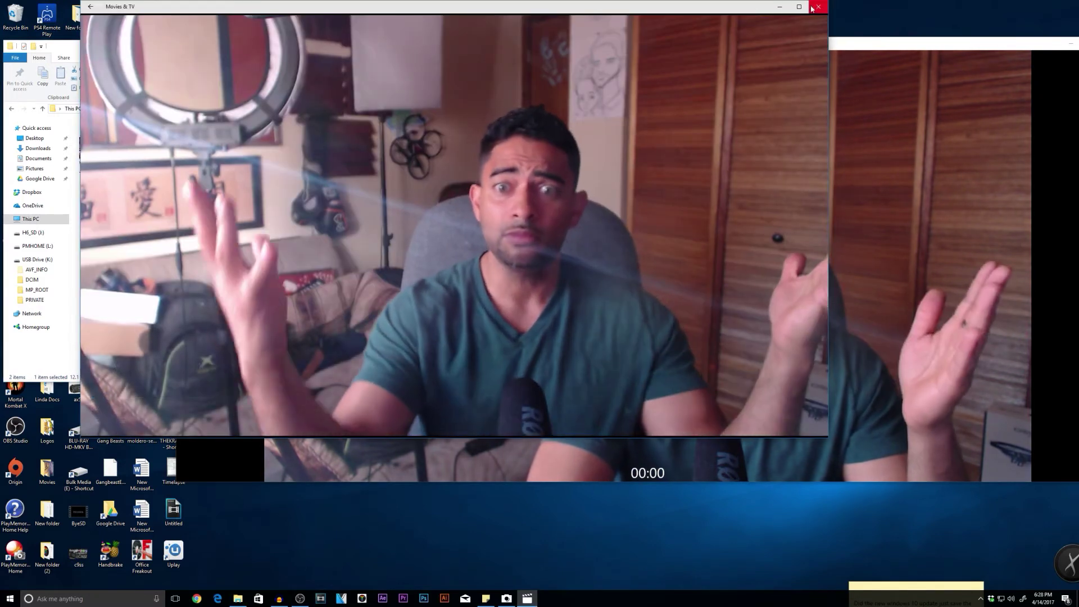
{"action": "left_click", "coordinate": [818, 7]}
Step: Check the clip's Details: 1920x1080, 16962 kbps total bitrate, 29 frames/second
{"action": "right_click", "coordinate": [137, 155]}
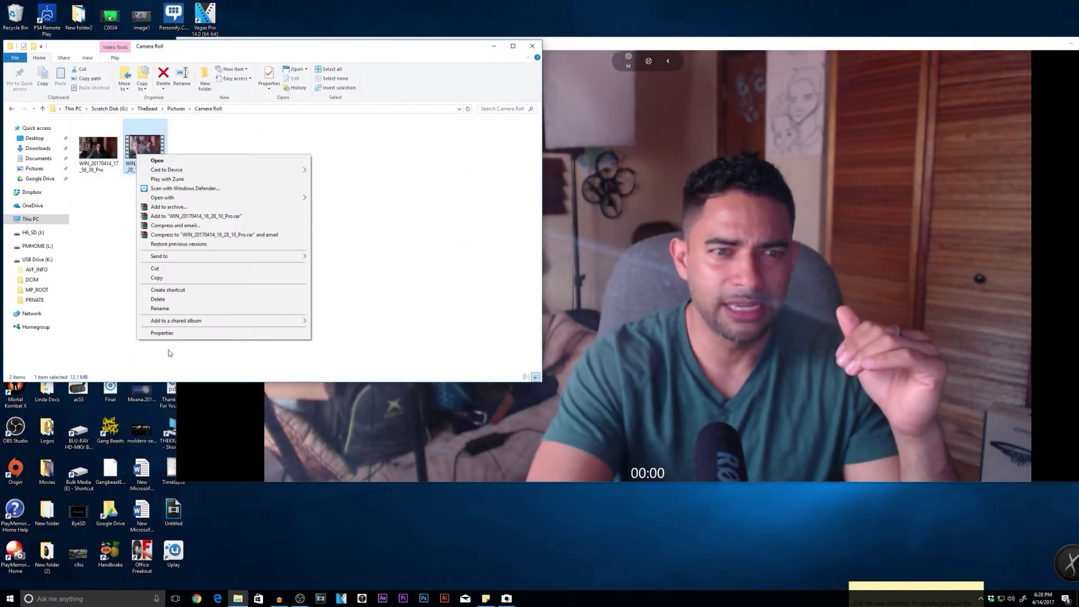
{"action": "left_click", "coordinate": [163, 333]}
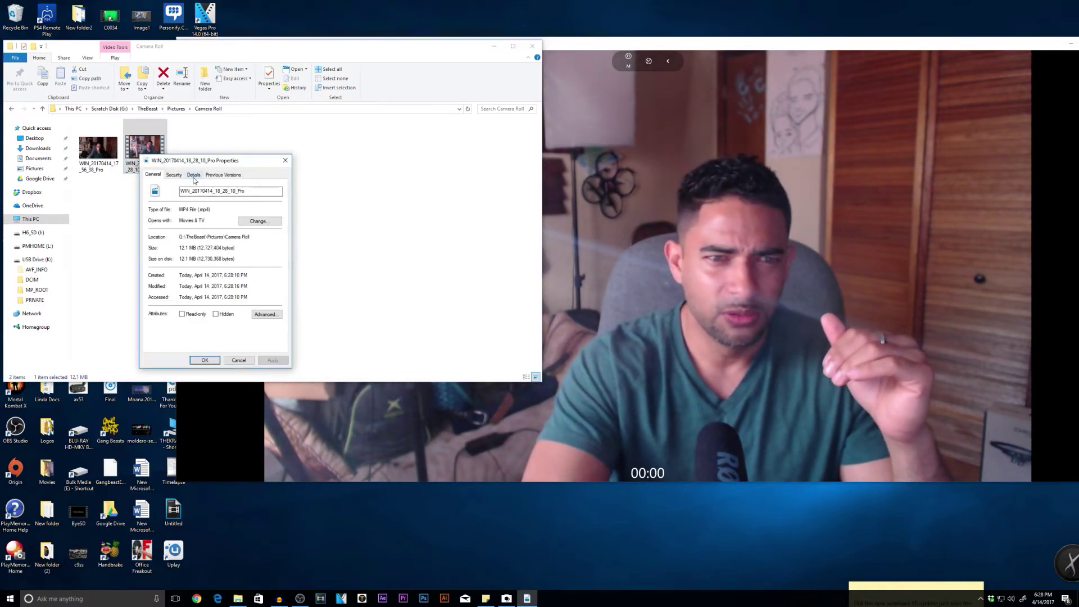
{"action": "left_click", "coordinate": [194, 175]}
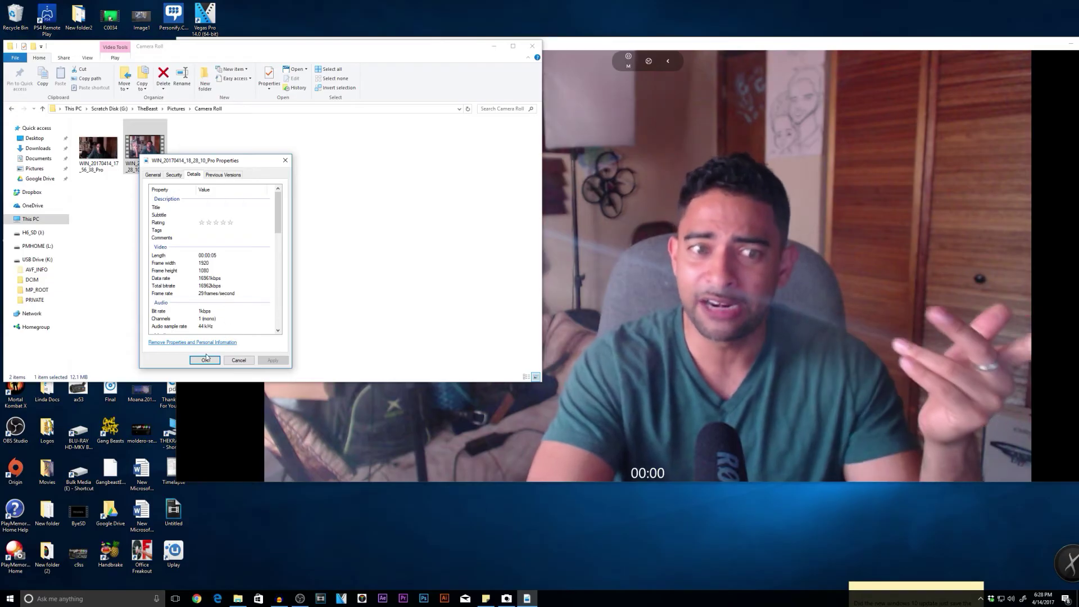
{"action": "left_click", "coordinate": [425, 508]}
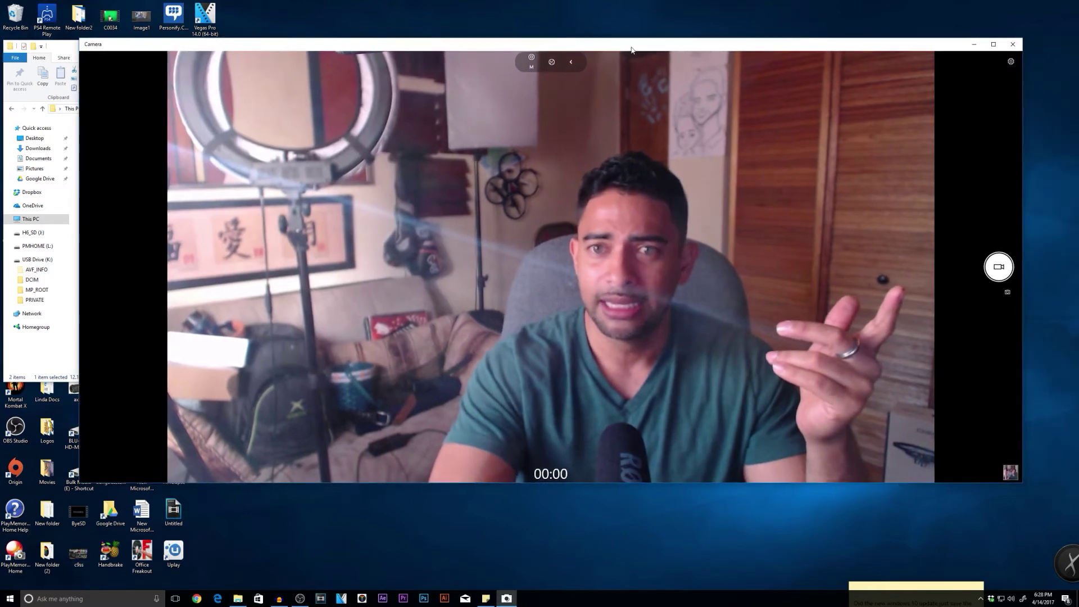
{"action": "left_click", "coordinate": [104, 600]}
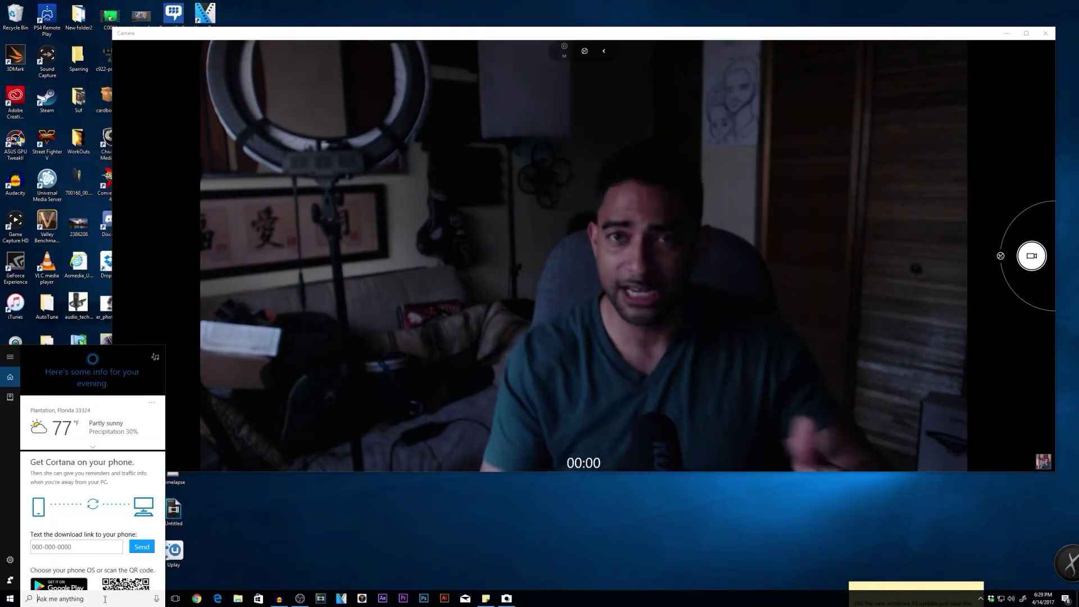
Step: In Logitech Gaming Software, raise the Camera Control exposure above -5, confirm, and close the software
{"action": "type", "text": "log"}
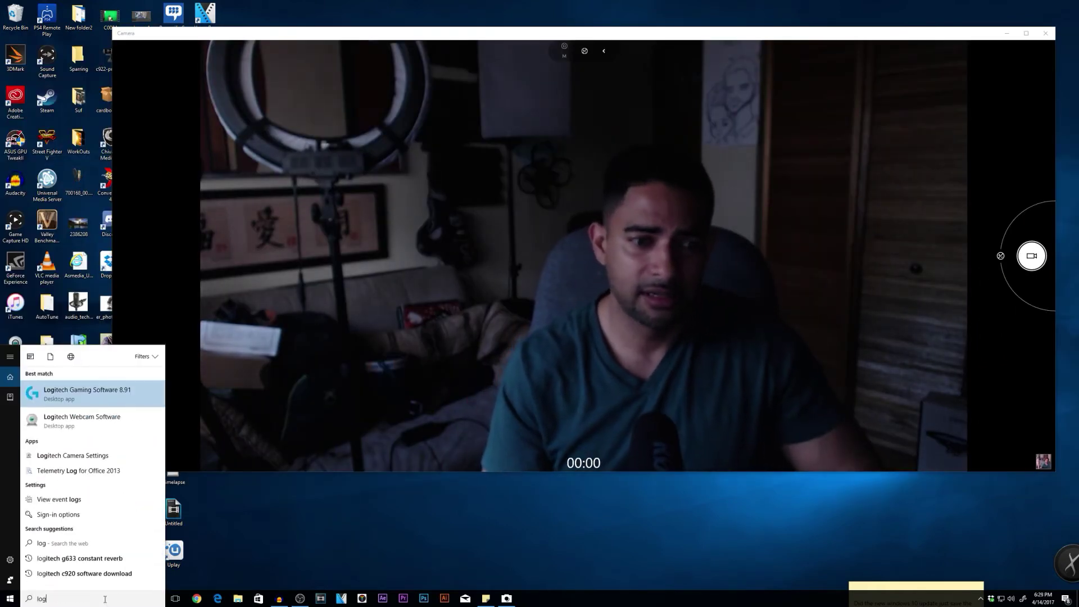
{"action": "left_click", "coordinate": [75, 397]}
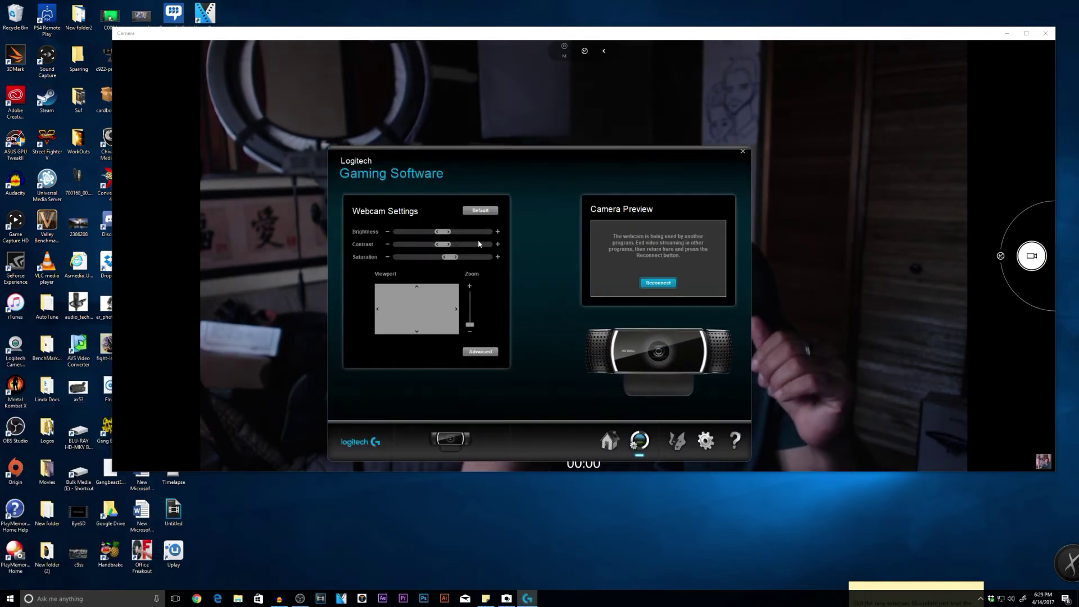
{"action": "left_click", "coordinate": [482, 351]}
{"action": "left_click", "coordinate": [426, 227]}
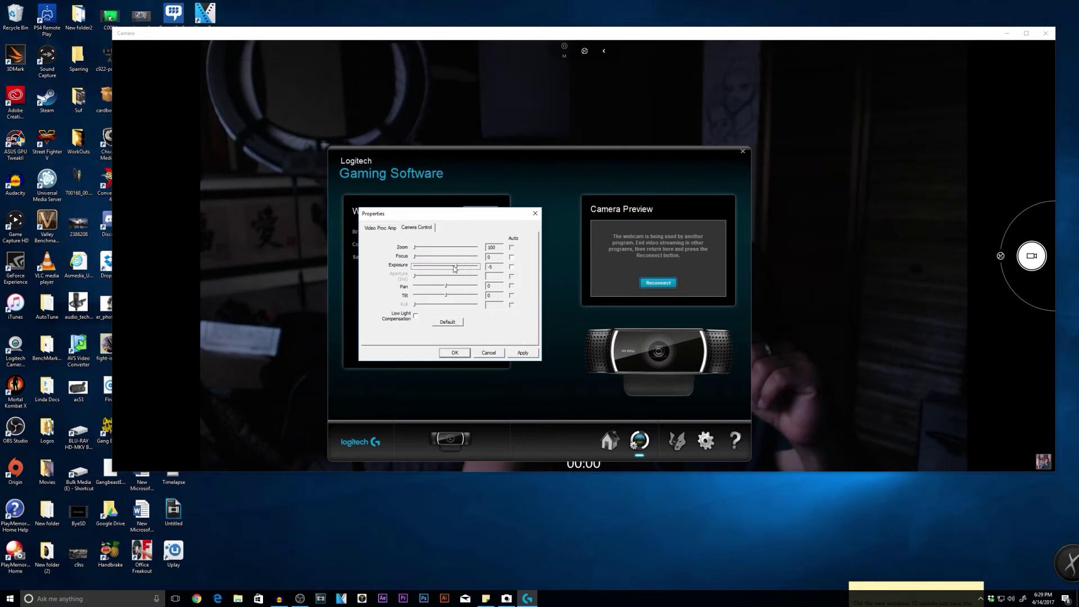
{"action": "left_click_drag", "start_coordinate": [455, 268], "coordinate": [472, 269]}
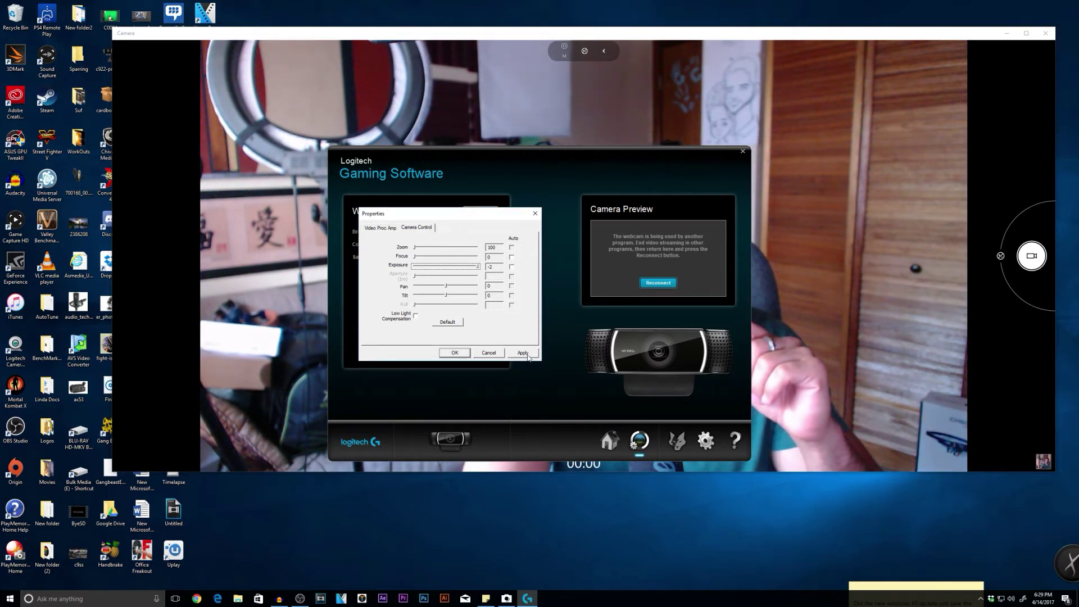
{"action": "left_click", "coordinate": [453, 353]}
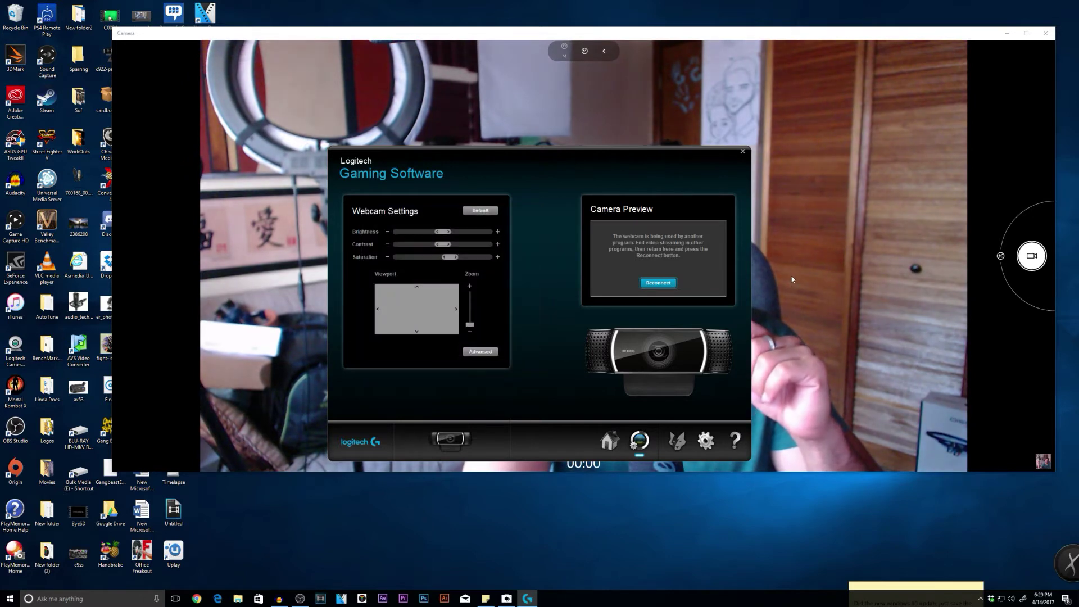
{"action": "left_click", "coordinate": [743, 152]}
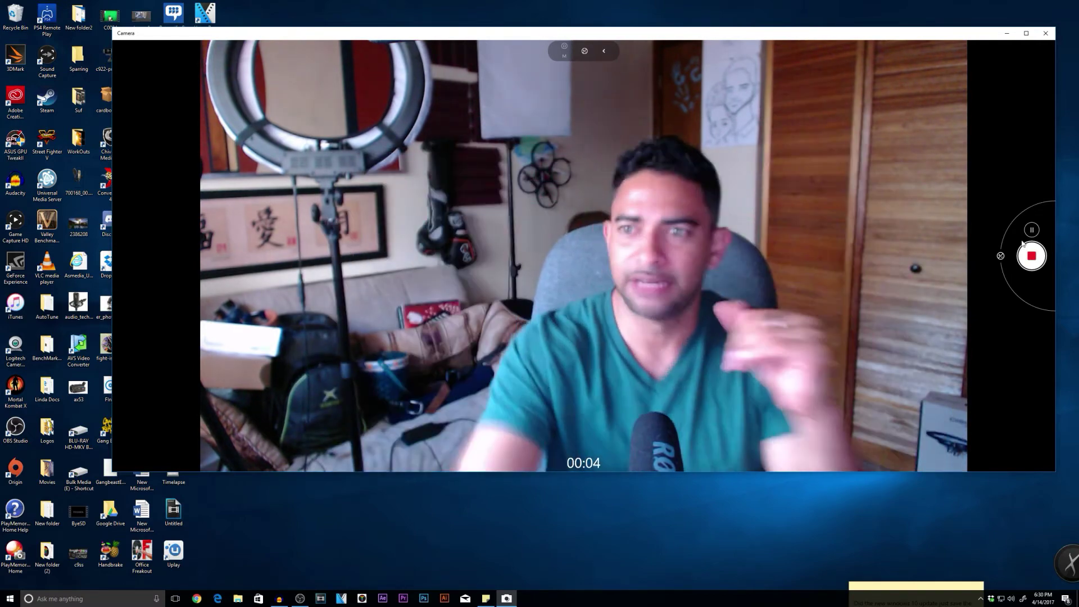
Step: Stop the second brighter-exposure clip, shift the Camera window right, and open Scratch Disk (G:)
{"action": "left_click", "coordinate": [1031, 256]}
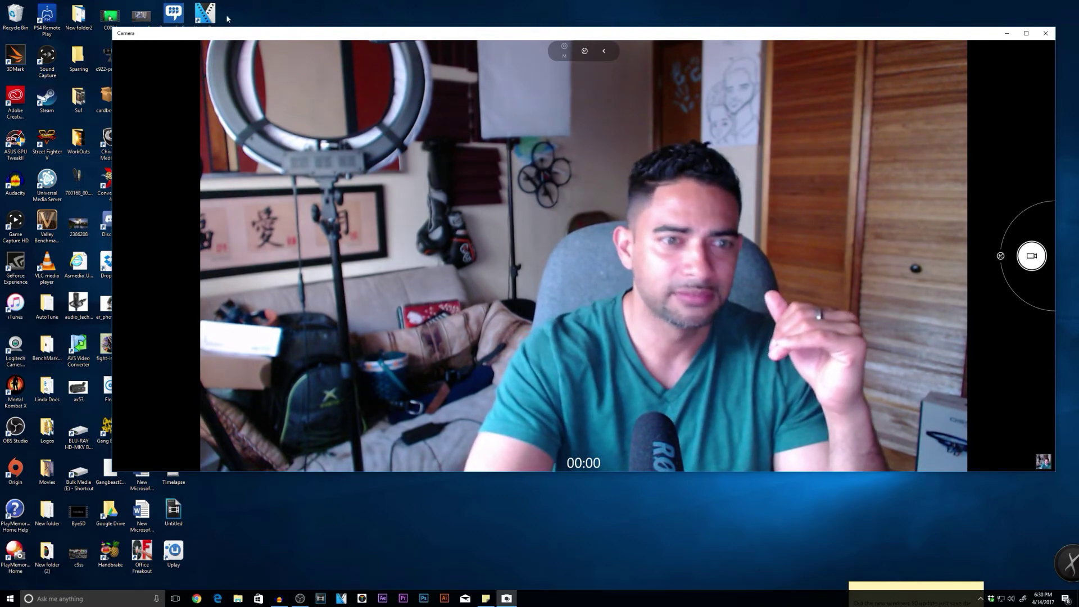
{"action": "left_click_drag", "start_coordinate": [224, 32], "coordinate": [259, 32]}
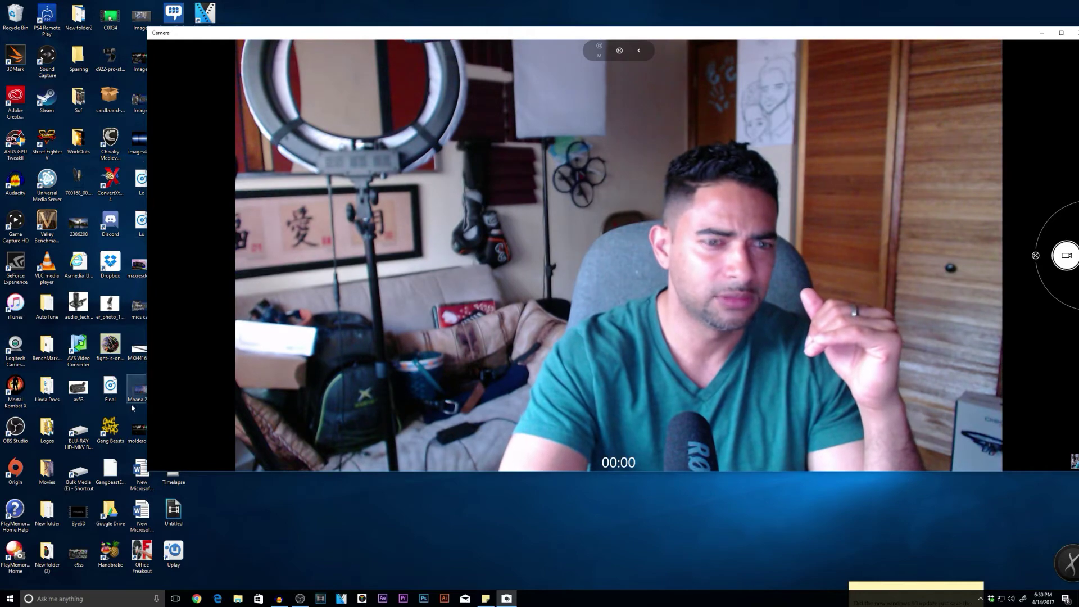
{"action": "left_click_drag", "start_coordinate": [330, 37], "coordinate": [369, 38]}
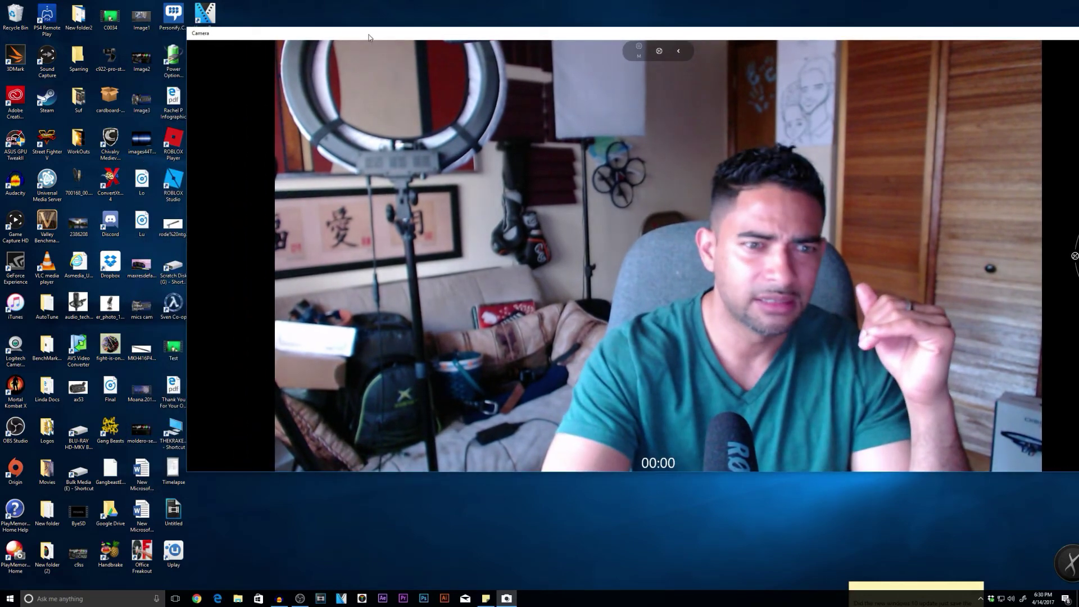
{"action": "double_click", "coordinate": [181, 276]}
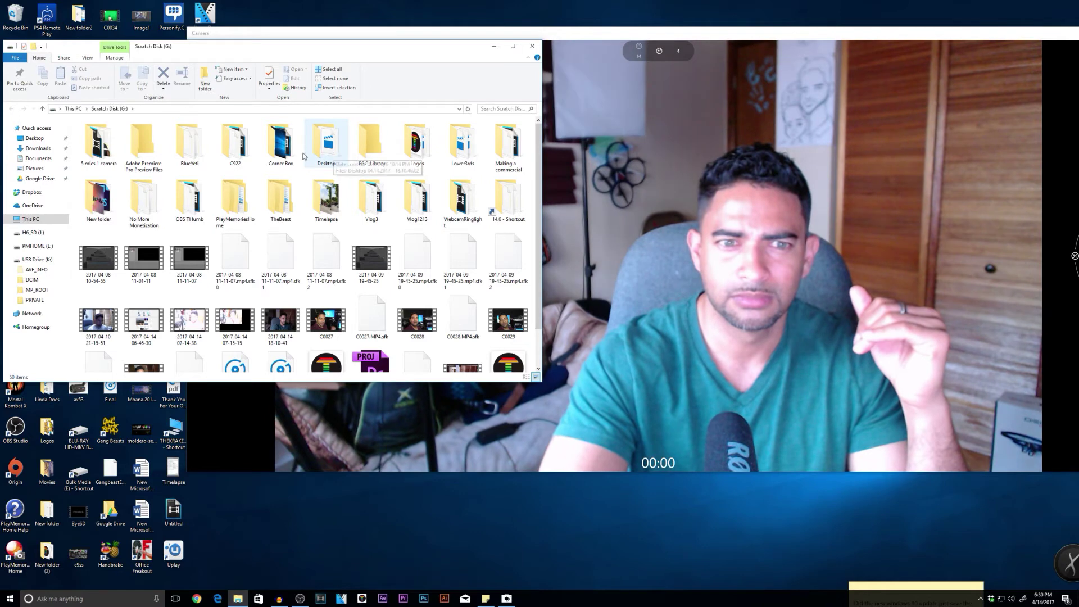
Step: Browse into TheBeast > Pictures > Camera Roll
{"action": "double_click", "coordinate": [296, 208]}
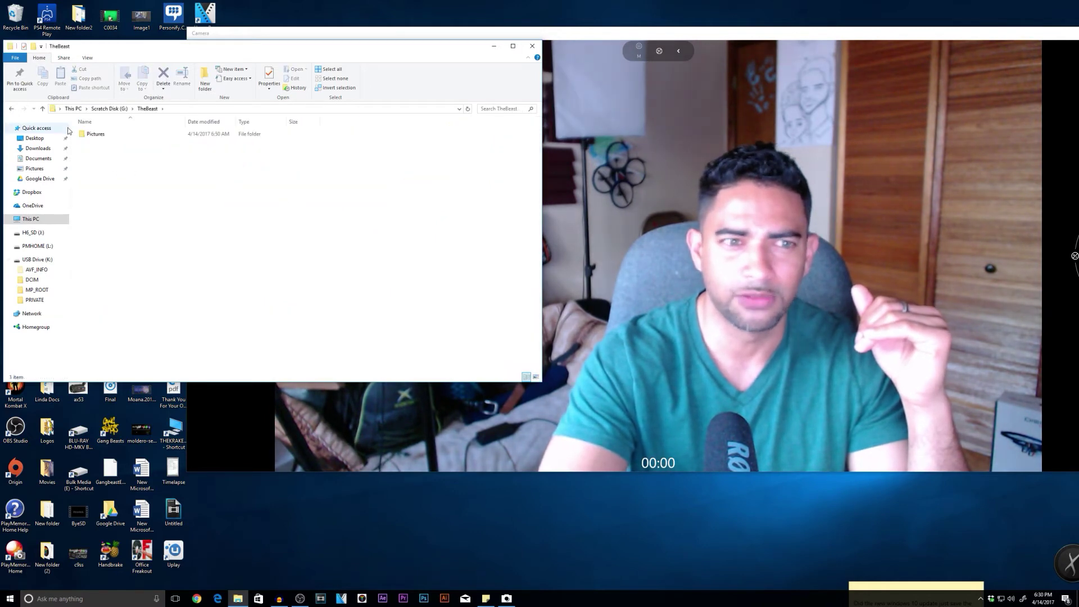
{"action": "double_click", "coordinate": [93, 136]}
{"action": "double_click", "coordinate": [95, 135]}
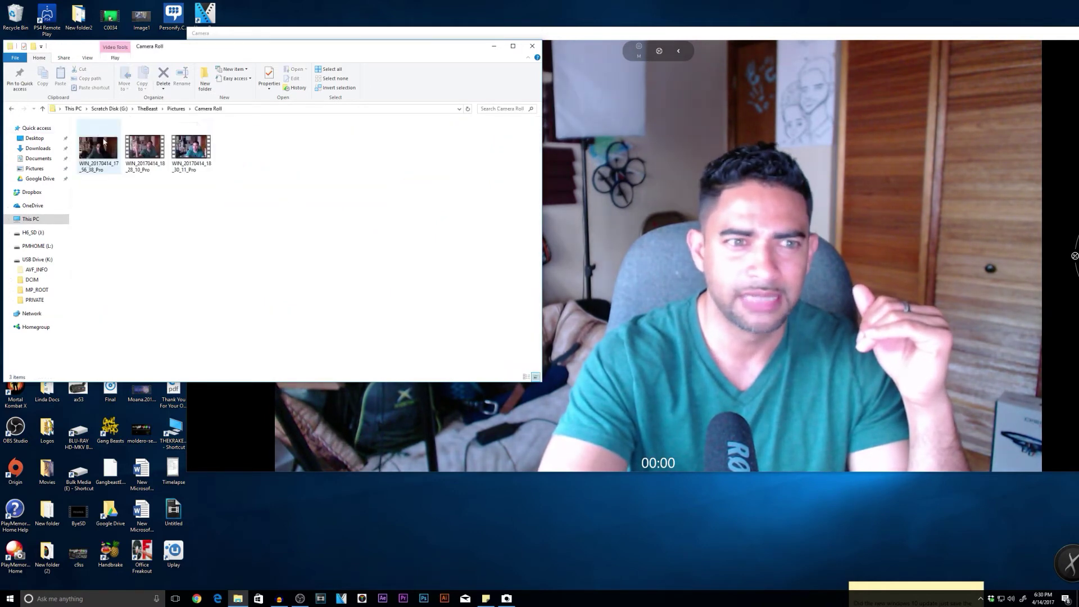
Step: Check WIN_20170414_18_30_11_Pro's details: 1920×1080, 3430 kbps, 5 frames/second
{"action": "right_click", "coordinate": [199, 151]}
{"action": "left_click", "coordinate": [225, 329]}
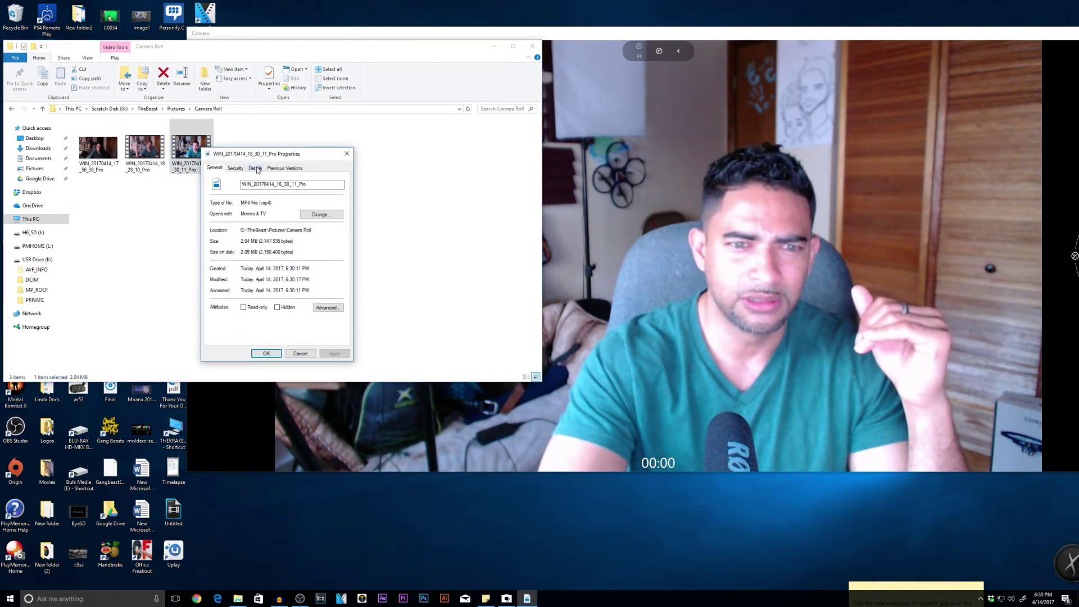
{"action": "left_click", "coordinate": [256, 168]}
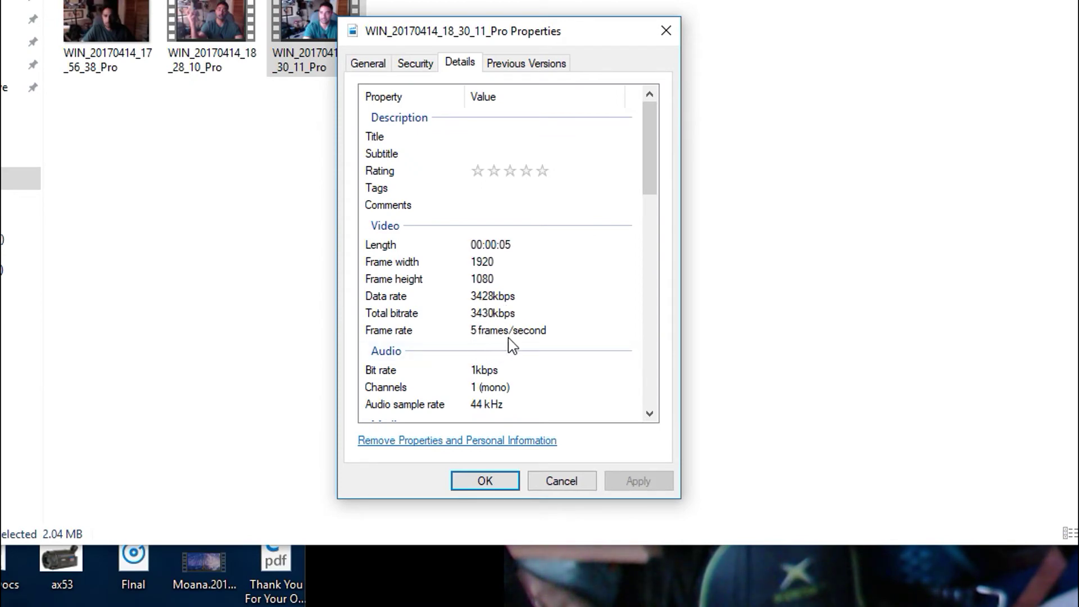
{"action": "left_click", "coordinate": [485, 482]}
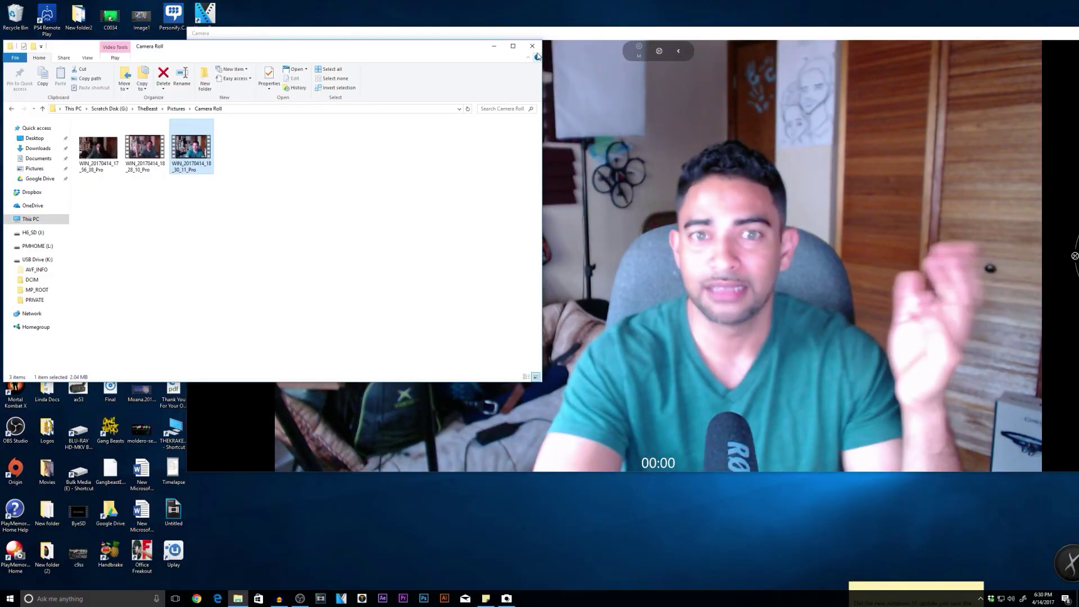
Step: Search the PC for 'logitech', then close Camera and switch to OBS Studio
{"action": "left_click", "coordinate": [534, 49]}
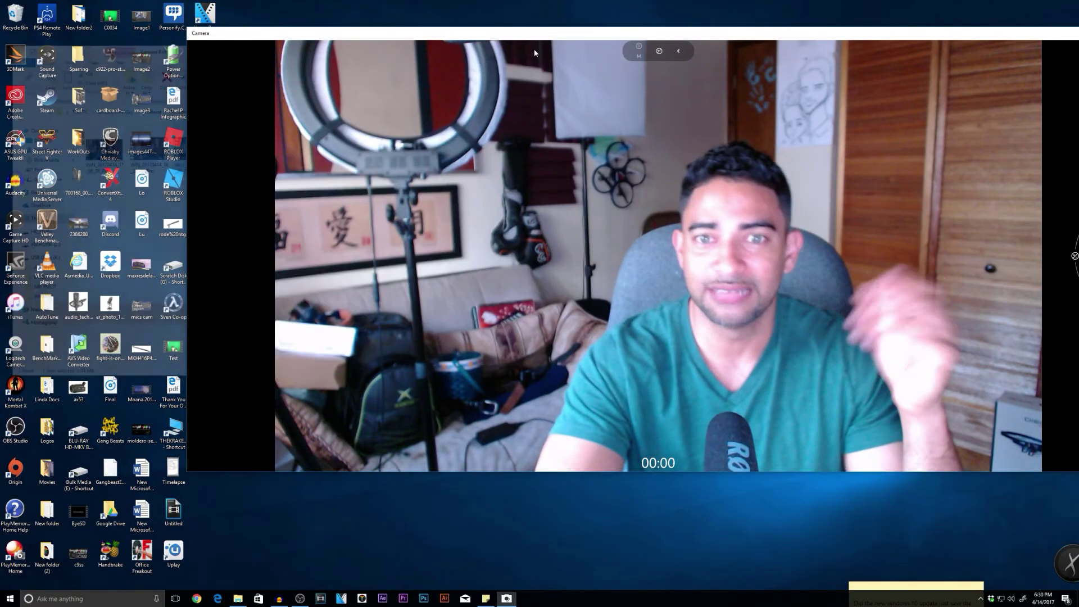
{"action": "left_click", "coordinate": [62, 598]}
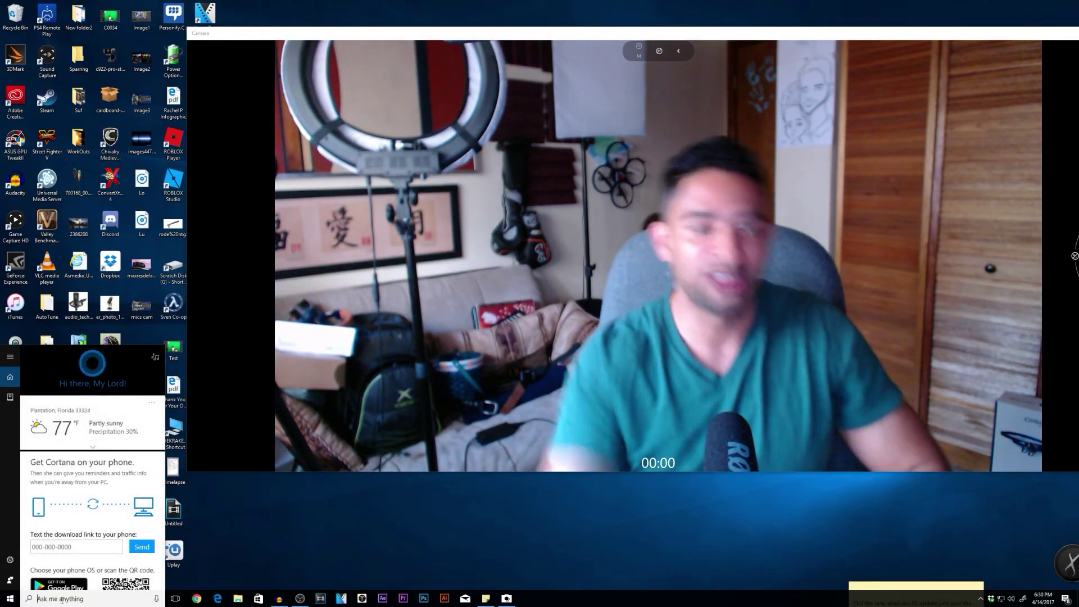
{"action": "type", "text": "logitech"}
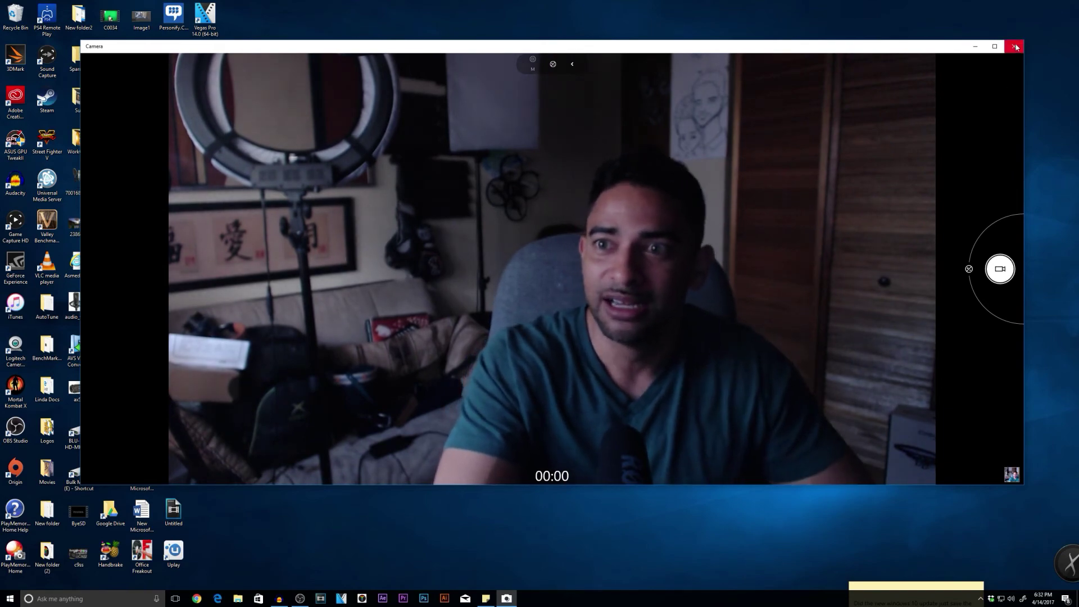
{"action": "left_click", "coordinate": [1015, 47]}
{"action": "left_click", "coordinate": [300, 598]}
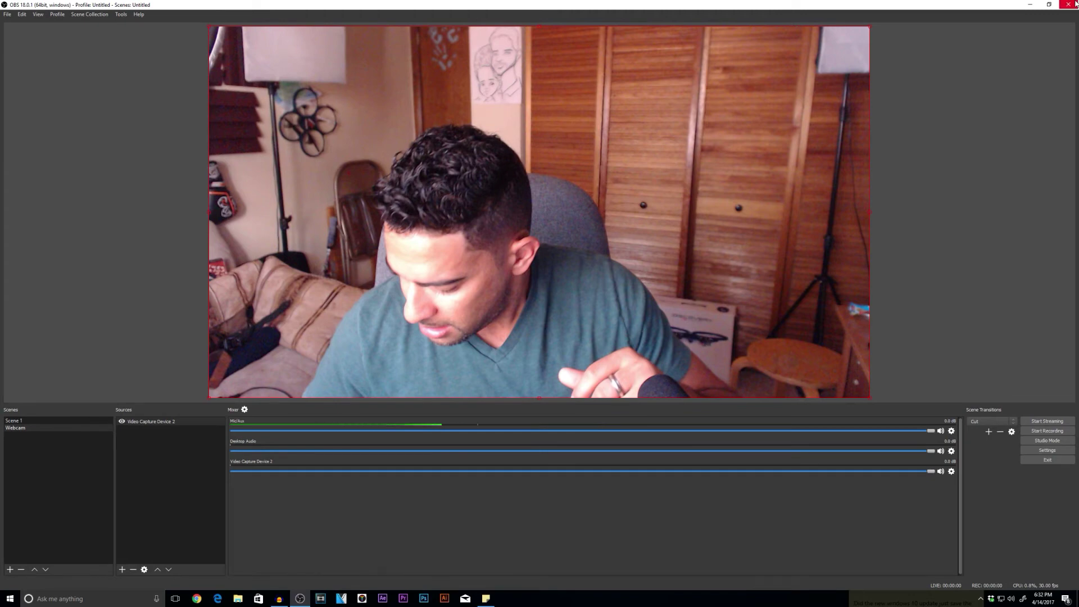
Step: In Scene 1, switch the webcam source's device to C922 Pro Stream Webcam
{"action": "left_click", "coordinate": [16, 421]}
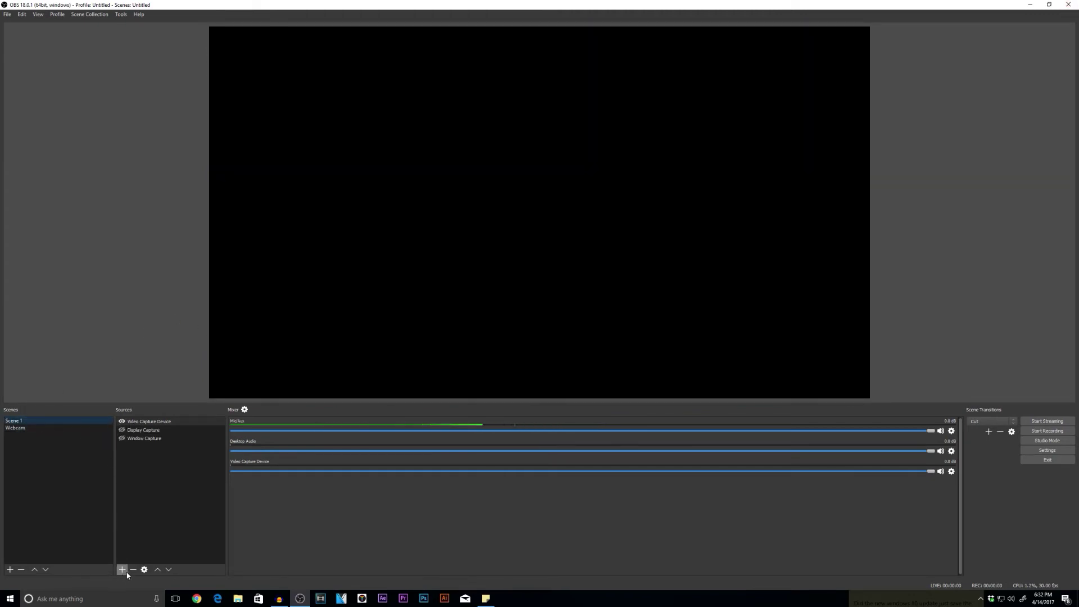
{"action": "left_click", "coordinate": [144, 570]}
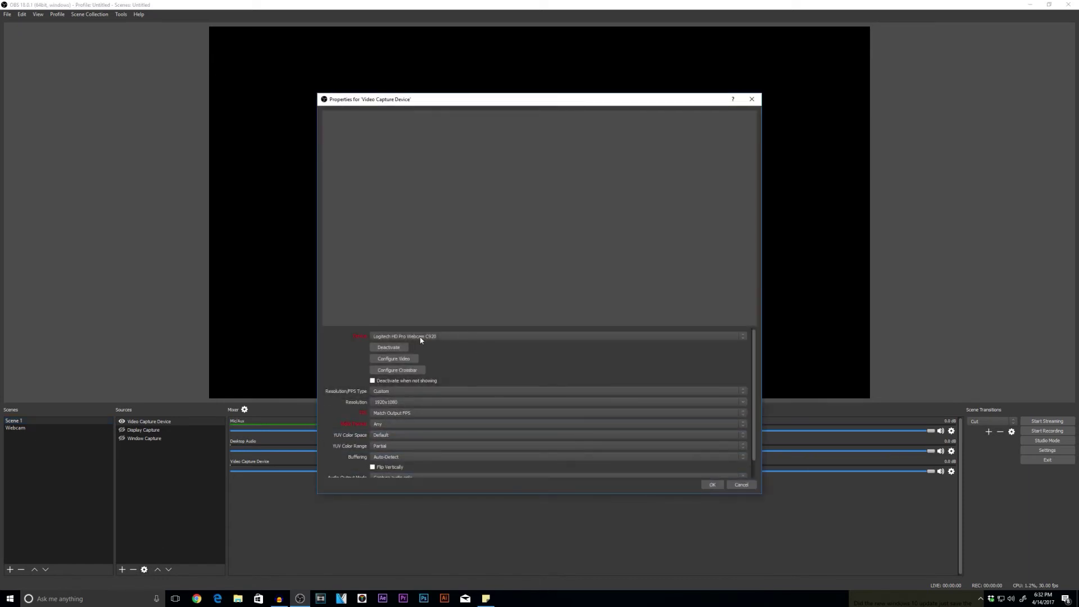
{"action": "left_click", "coordinate": [421, 338]}
{"action": "left_click", "coordinate": [417, 359]}
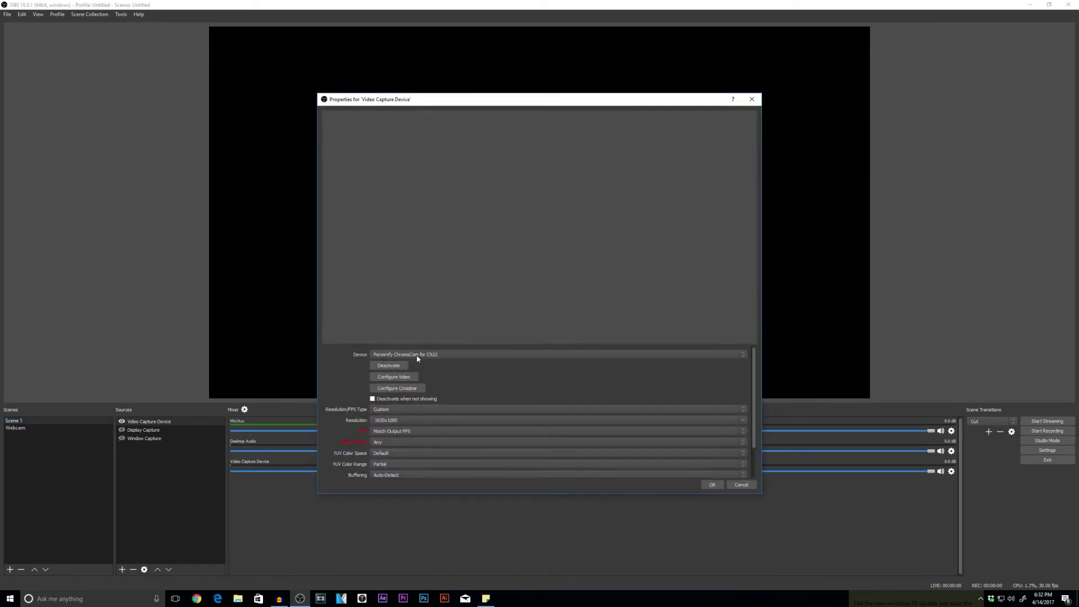
{"action": "left_click", "coordinate": [417, 356]}
{"action": "left_click", "coordinate": [407, 371]}
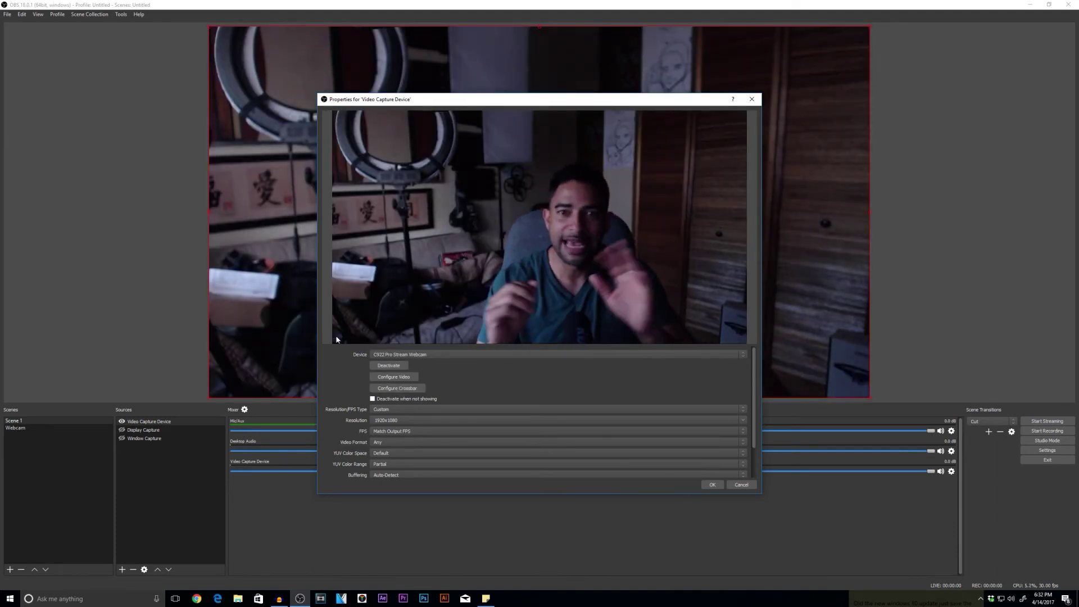
Step: Raise the C922 exposure from -5 to -3 and confirm the source properties
{"action": "left_click", "coordinate": [404, 377]}
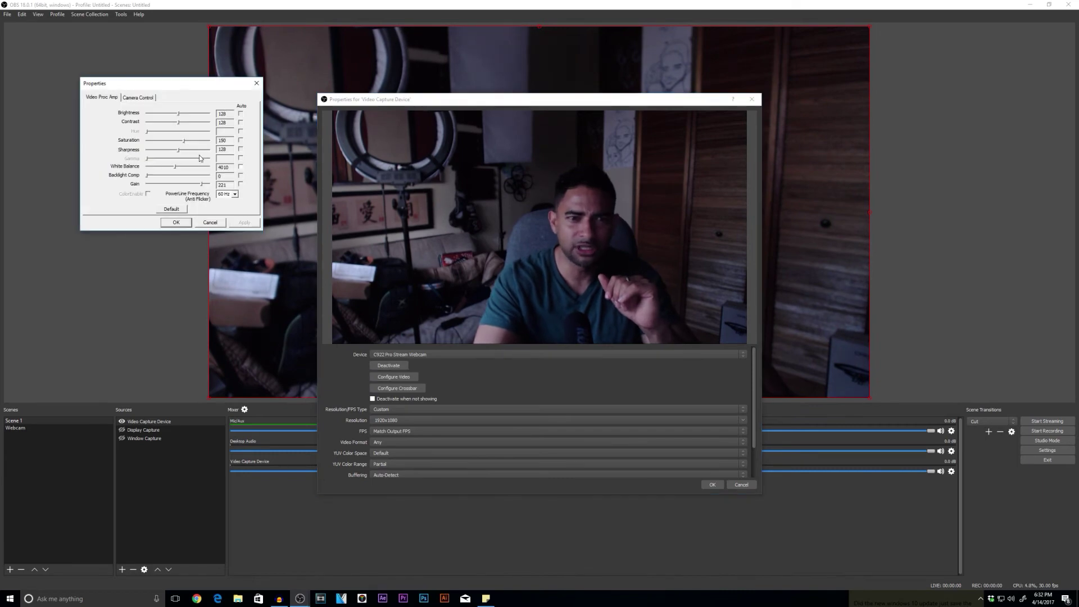
{"action": "left_click", "coordinate": [139, 98]}
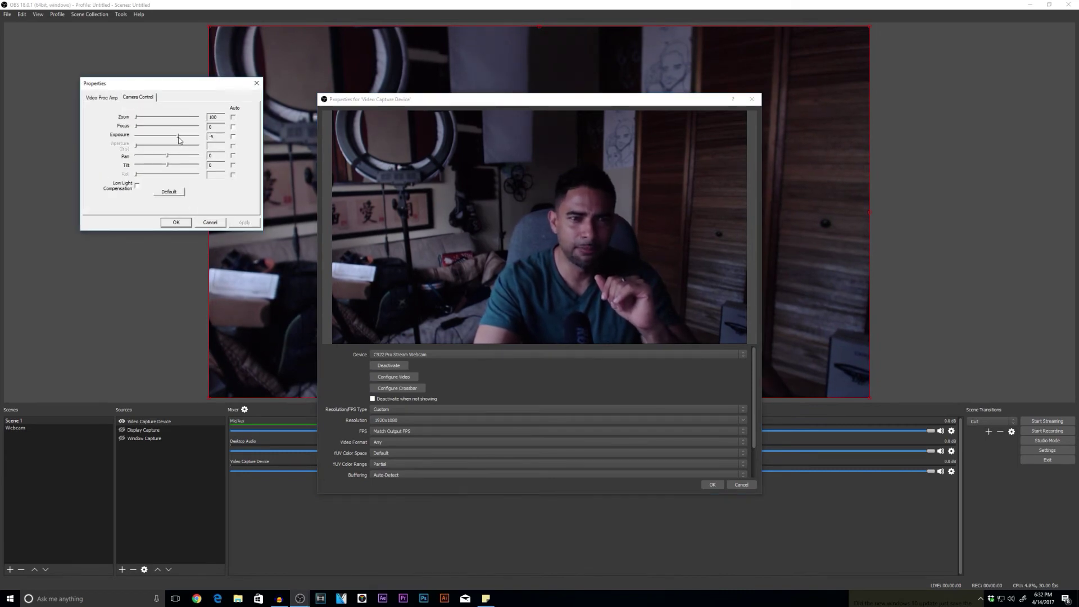
{"action": "left_click_drag", "start_coordinate": [179, 140], "coordinate": [200, 141]}
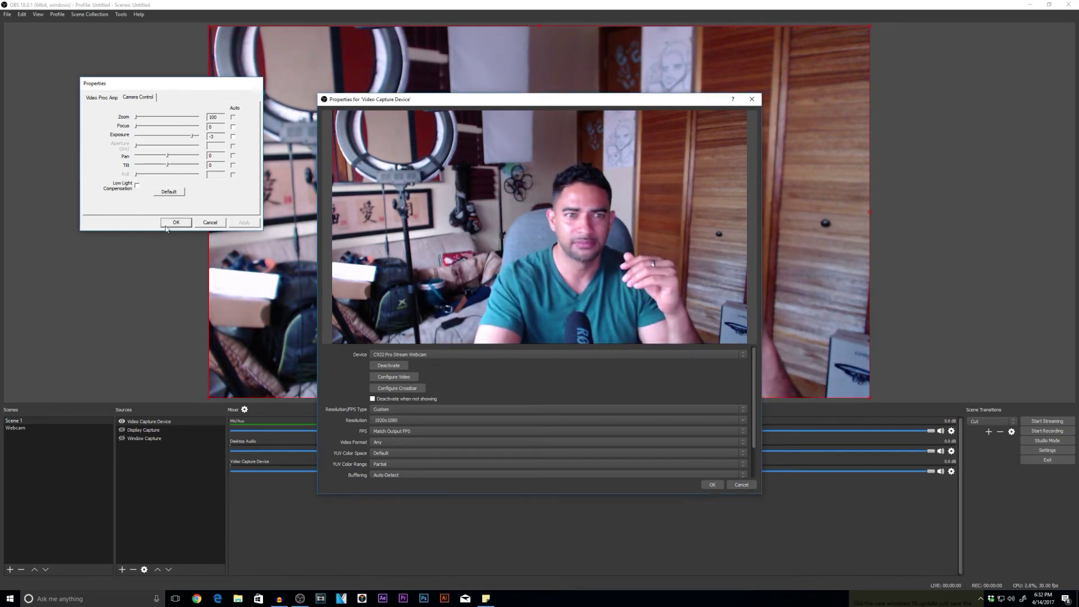
{"action": "left_click", "coordinate": [166, 224]}
{"action": "left_click", "coordinate": [710, 484]}
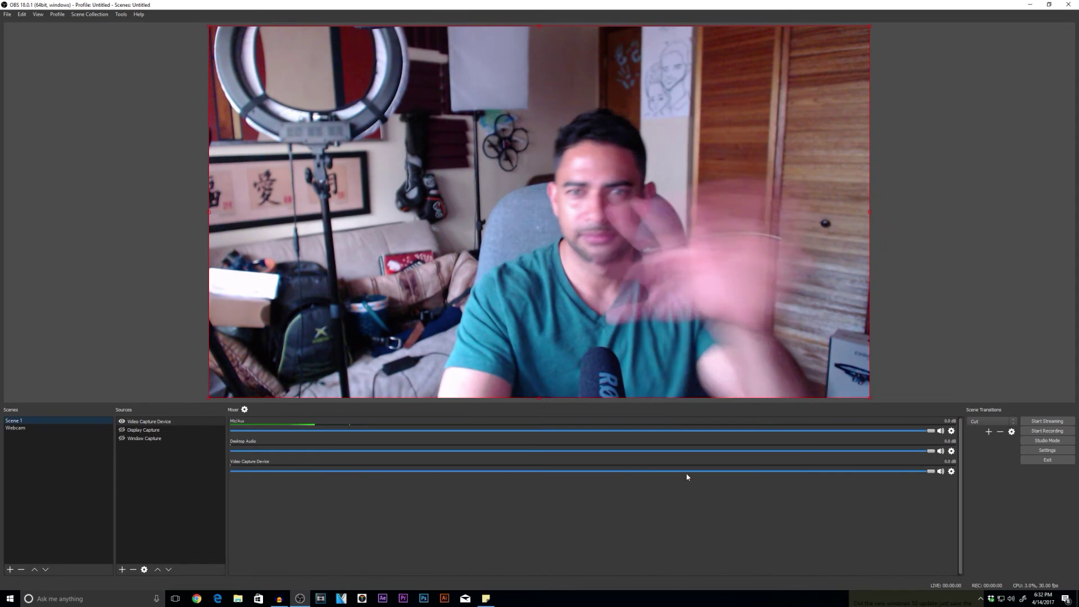
Step: Record a short test clip in OBS, then minimize OBS
{"action": "left_click", "coordinate": [1049, 431]}
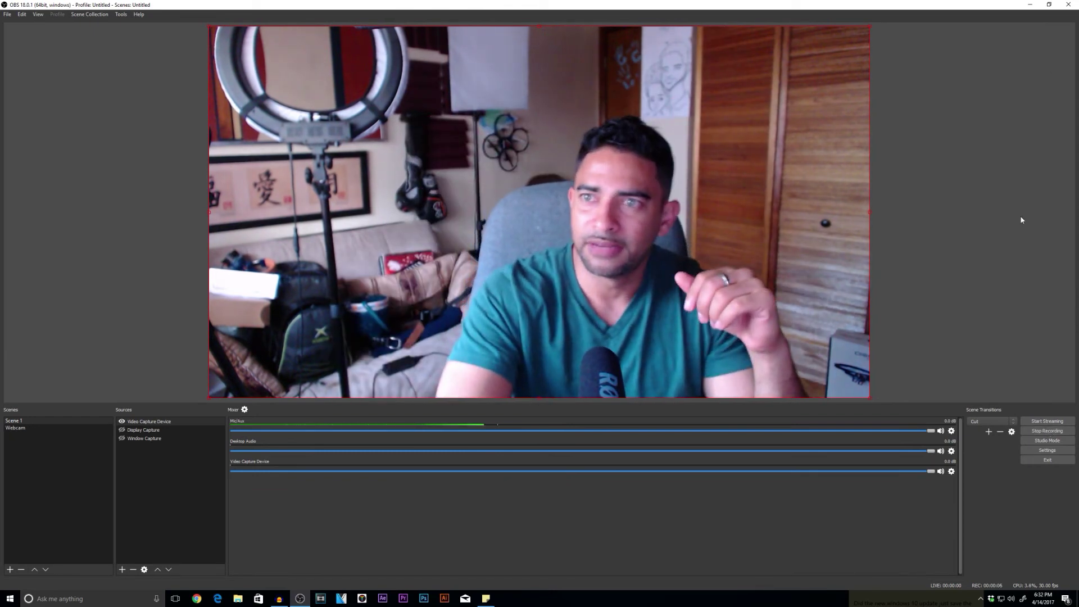
{"action": "left_click", "coordinate": [1048, 431]}
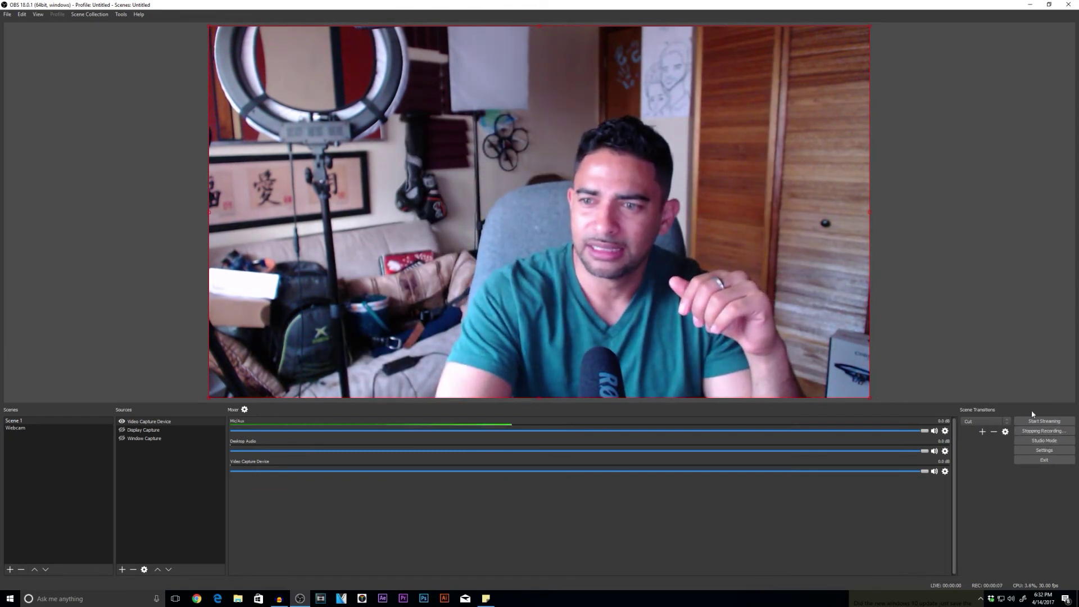
{"action": "left_click", "coordinate": [1030, 4]}
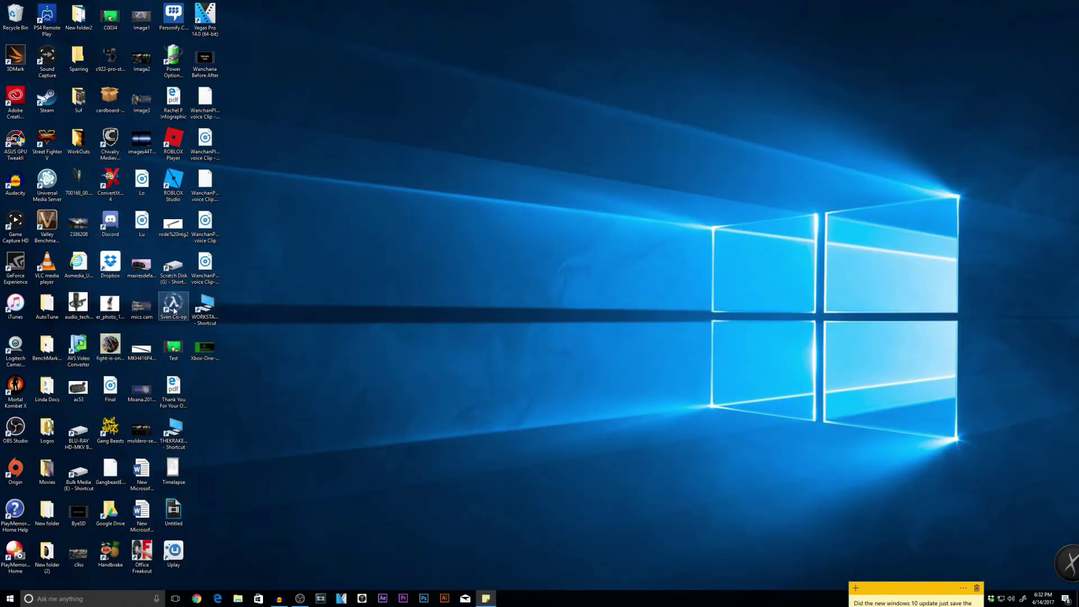
{"action": "double_click", "coordinate": [173, 271]}
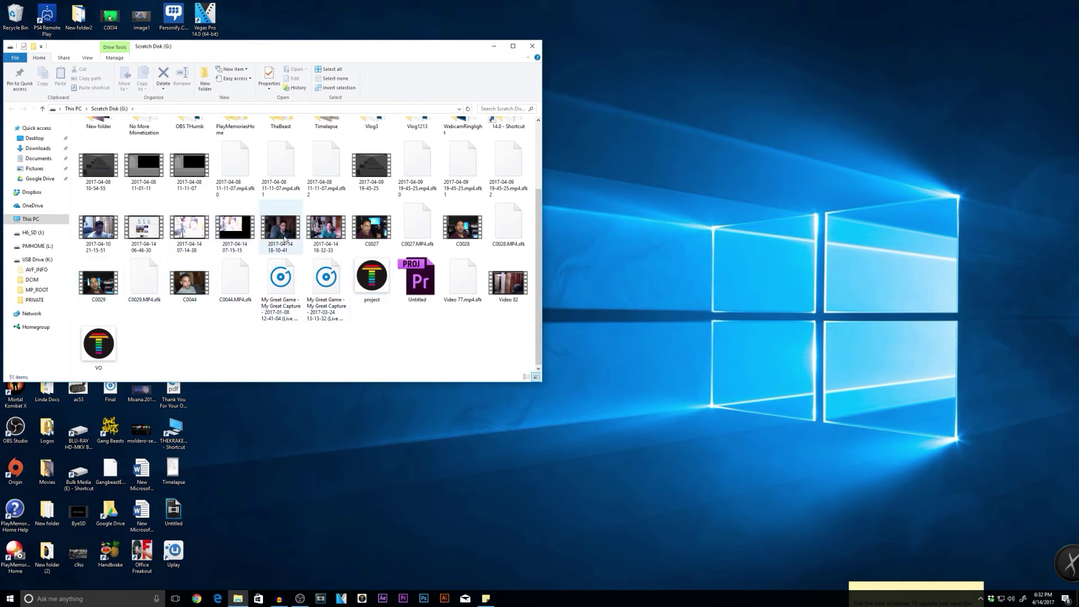
{"action": "double_click", "coordinate": [326, 227]}
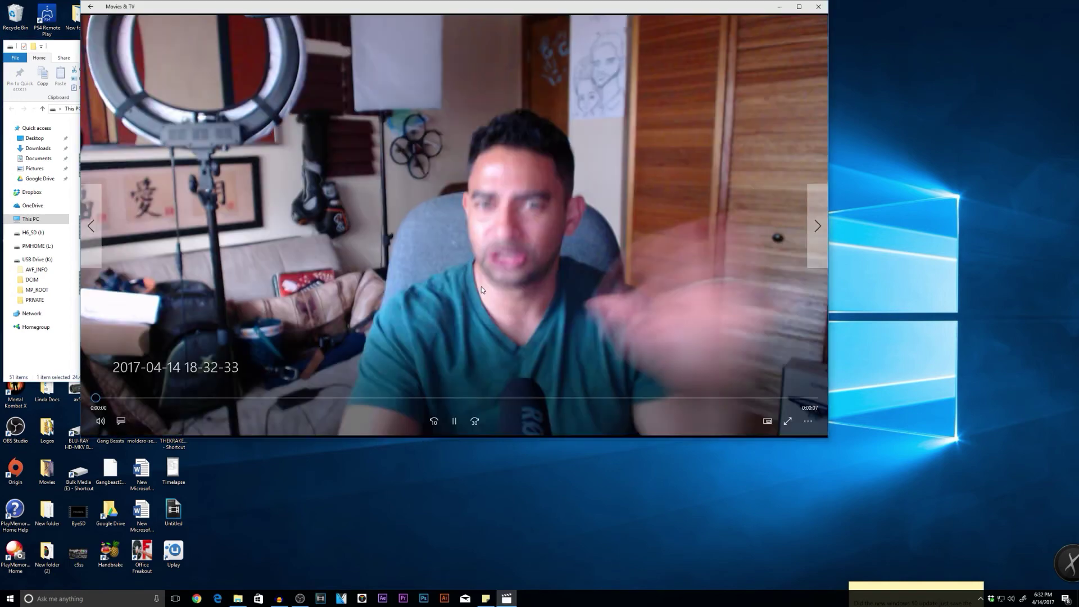
{"action": "left_click", "coordinate": [818, 7]}
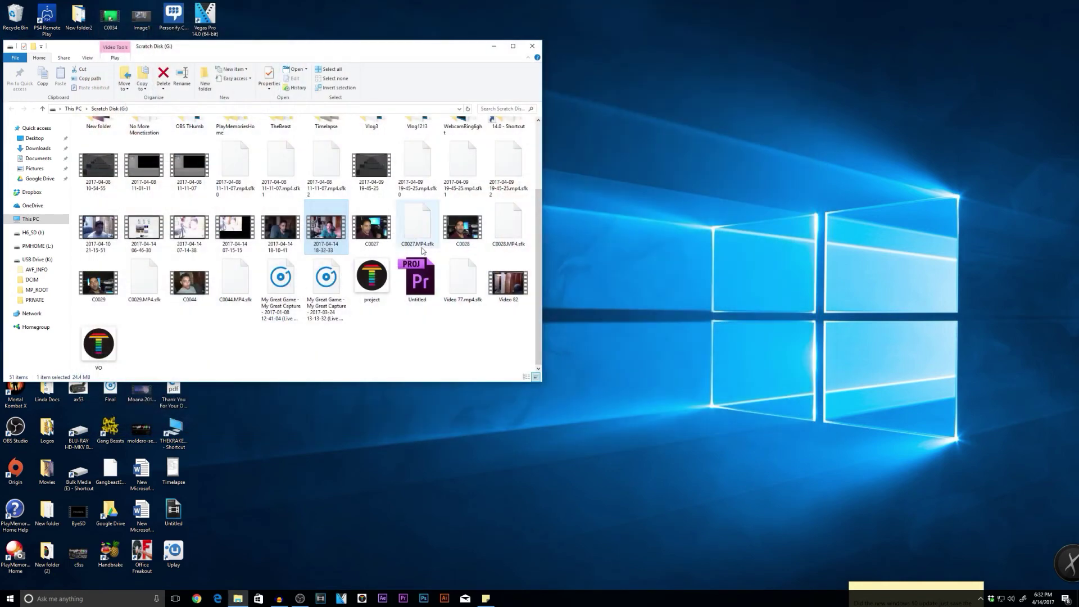
Step: Check the recording's details: 2560×1440, 30 frames/second, 25602 kbps, 7 seconds
{"action": "right_click", "coordinate": [324, 227]}
{"action": "left_click", "coordinate": [348, 404]}
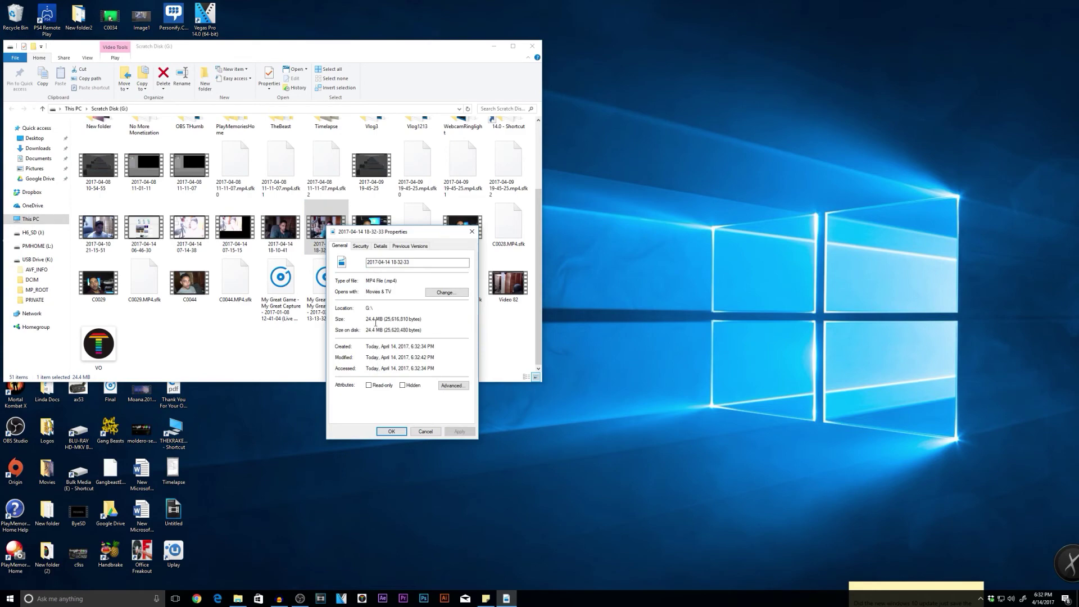
{"action": "left_click", "coordinate": [381, 246]}
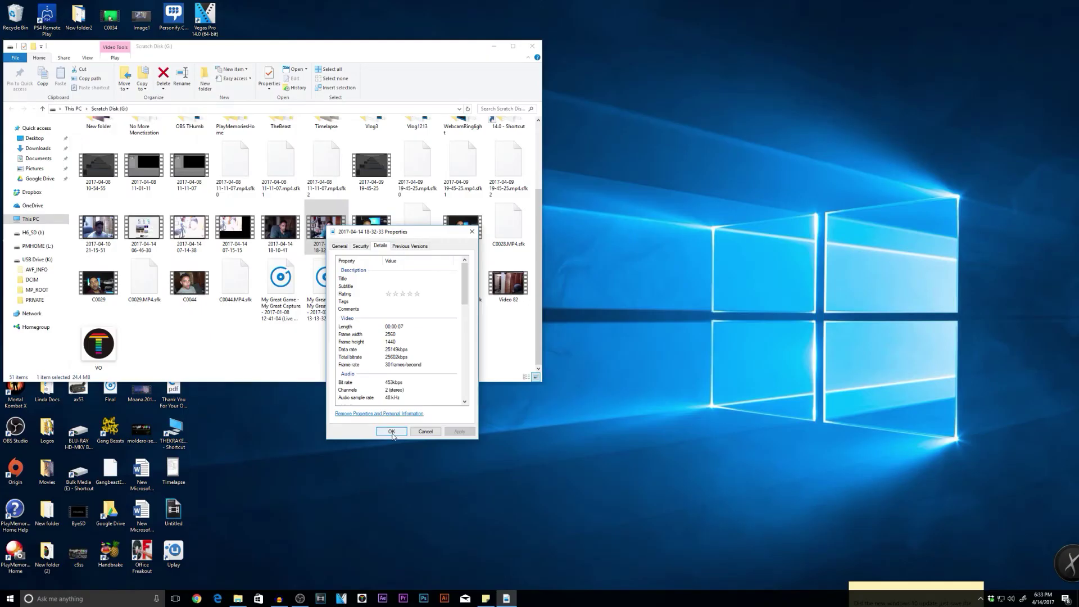
{"action": "left_click", "coordinate": [392, 432]}
Step: Reopen the C922 source's Camera Control settings in OBS, then close both dialogs with OK
{"action": "left_click", "coordinate": [300, 599]}
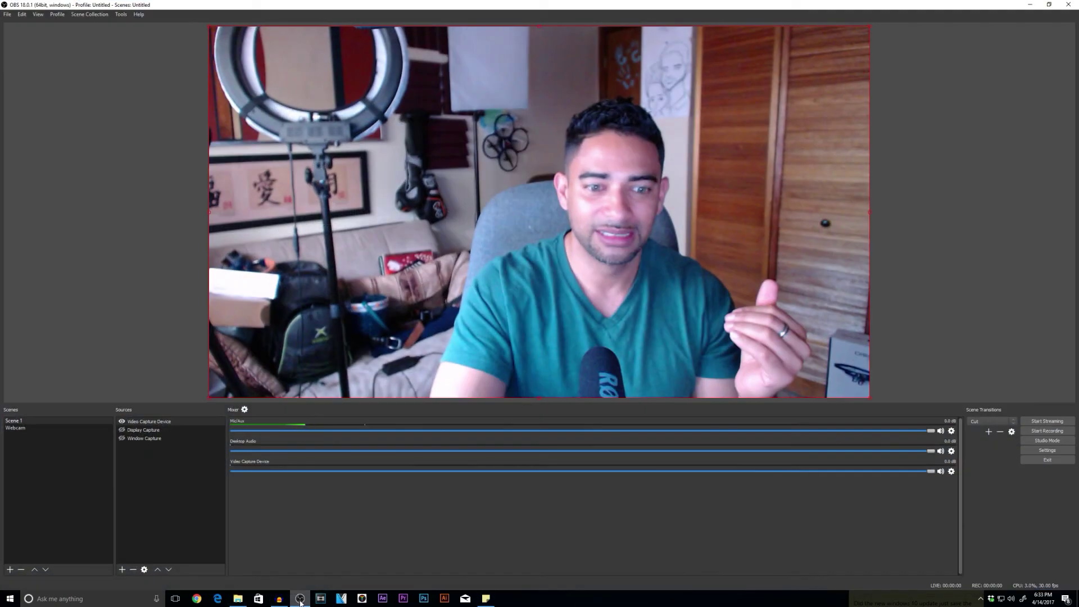
{"action": "left_click", "coordinate": [144, 569]}
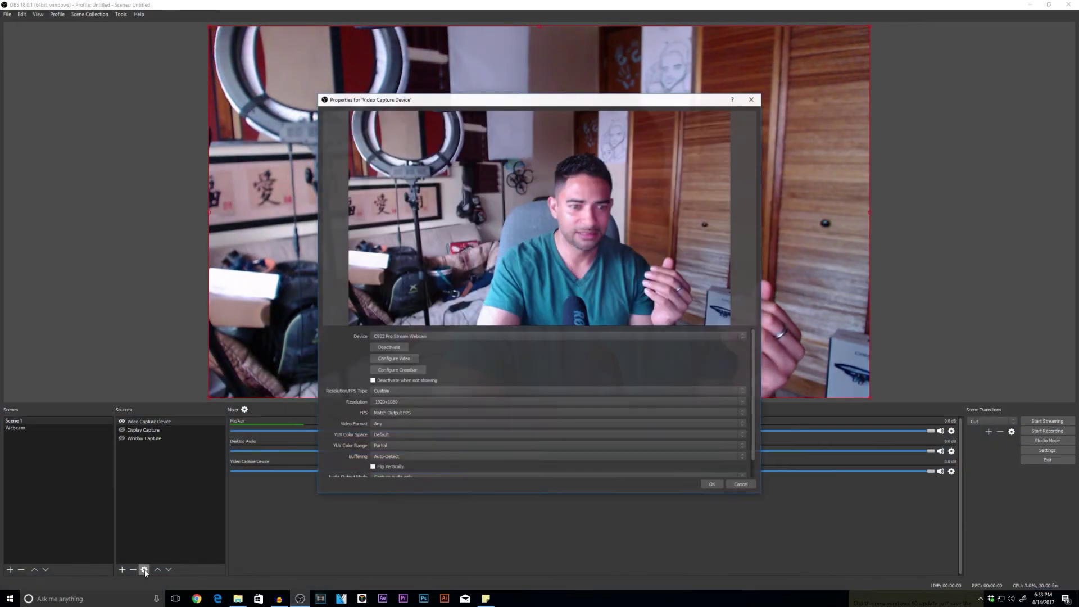
{"action": "left_click", "coordinate": [396, 359]}
{"action": "left_click", "coordinate": [149, 108]}
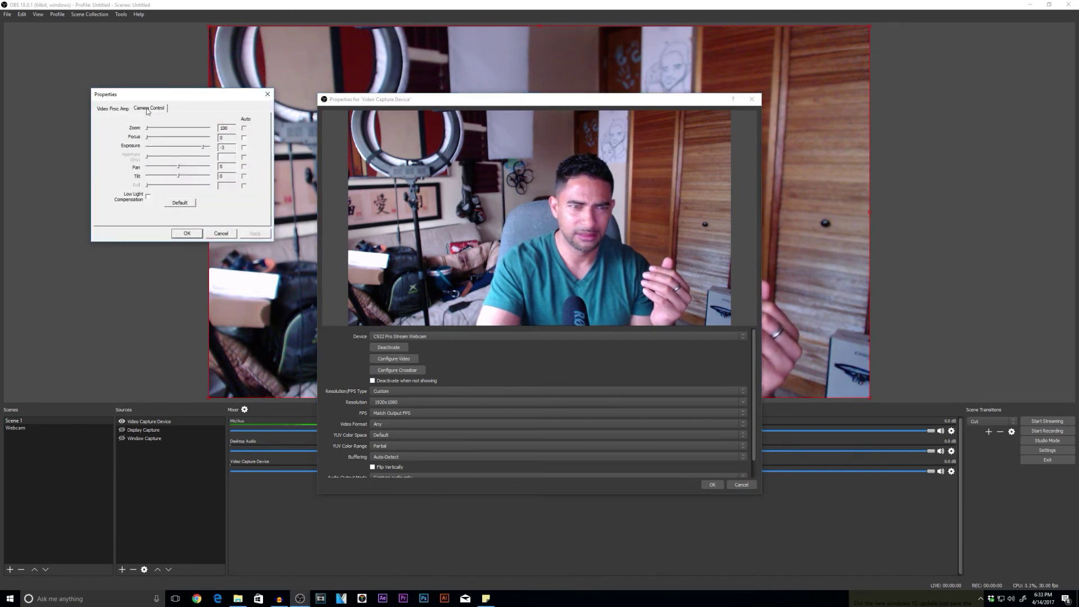
{"action": "left_click", "coordinate": [186, 233]}
{"action": "left_click", "coordinate": [712, 485]}
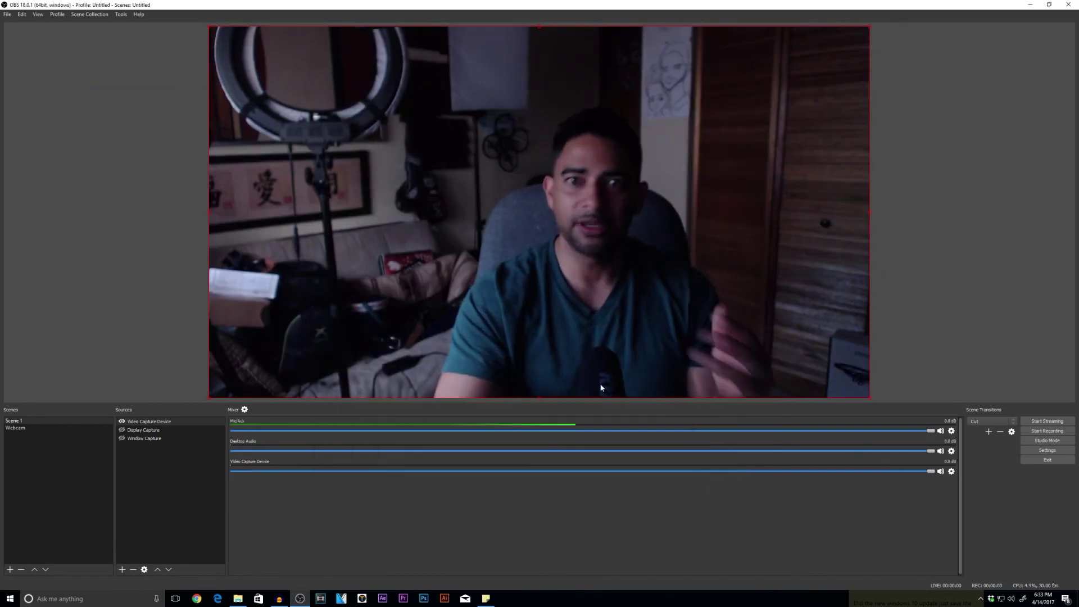